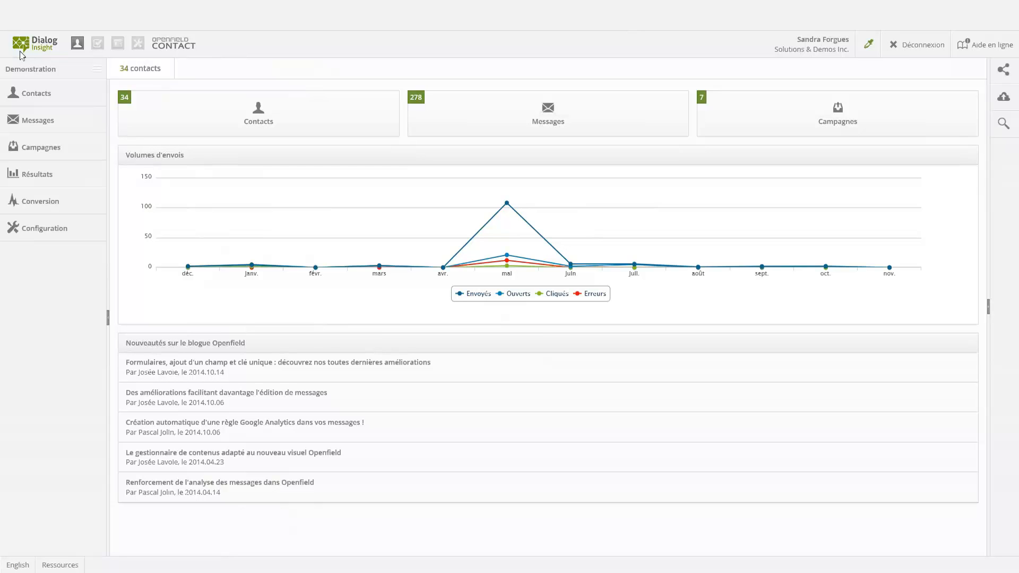
Start a contact import of ExempleImport.xlsx from a file into the current project, using the "Ajout et modification" import type
click(31, 94)
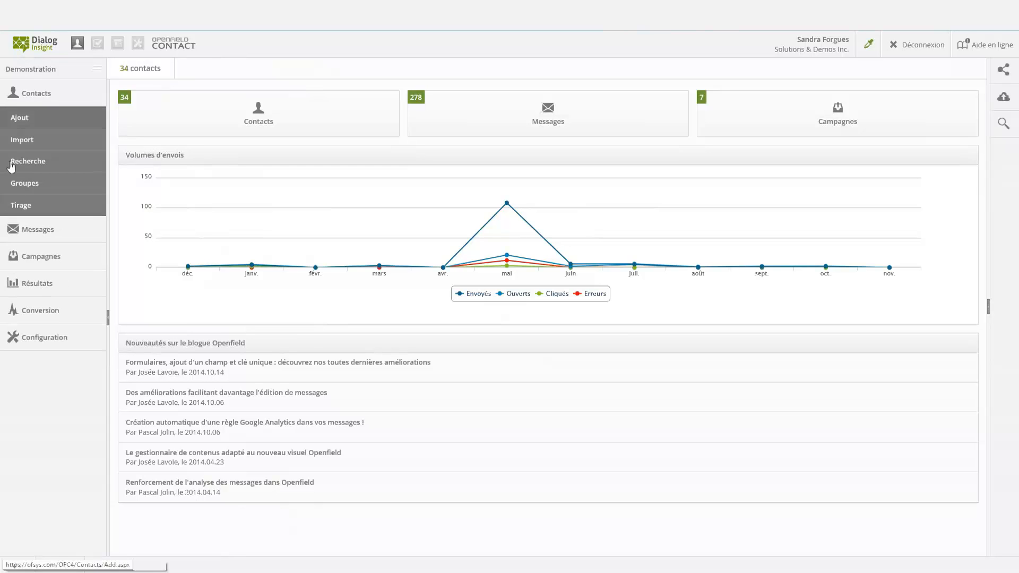
click(28, 144)
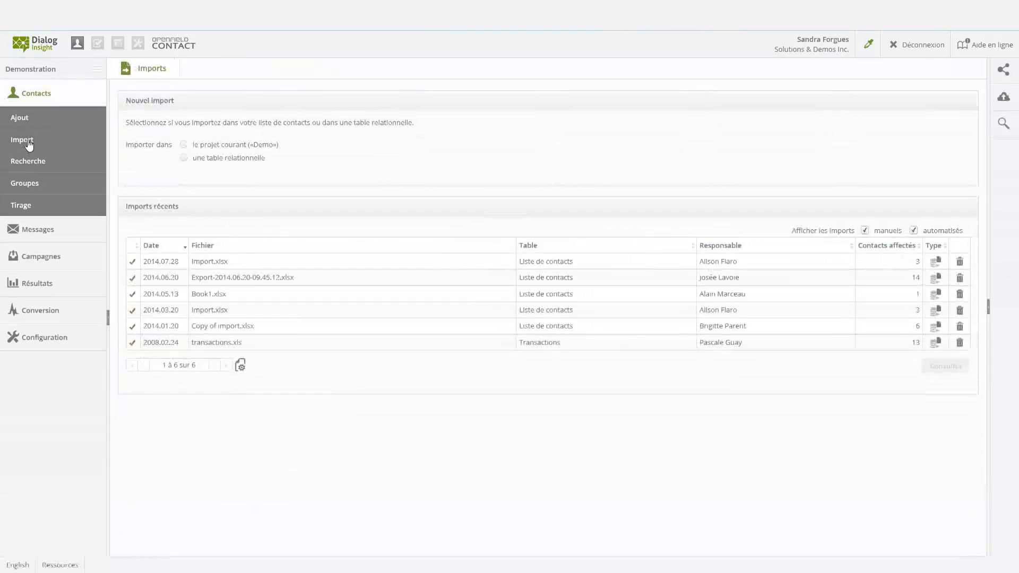
click(183, 146)
click(184, 187)
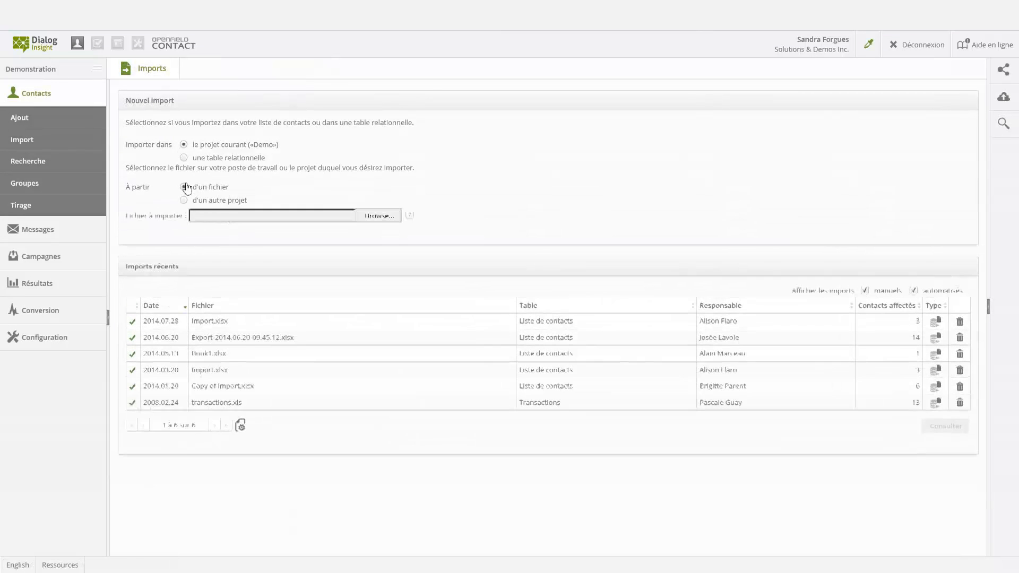
click(382, 218)
click(250, 79)
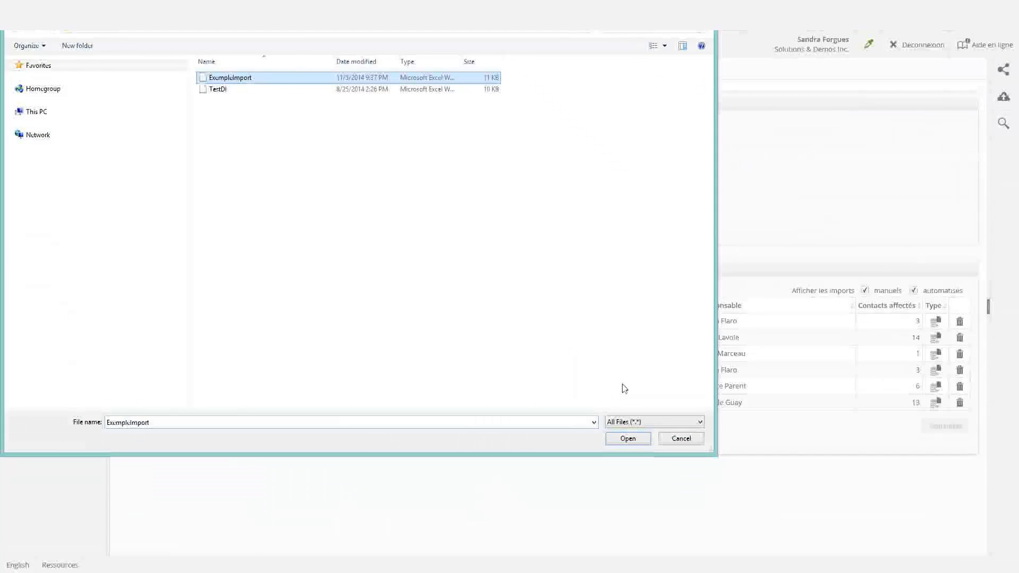
click(623, 440)
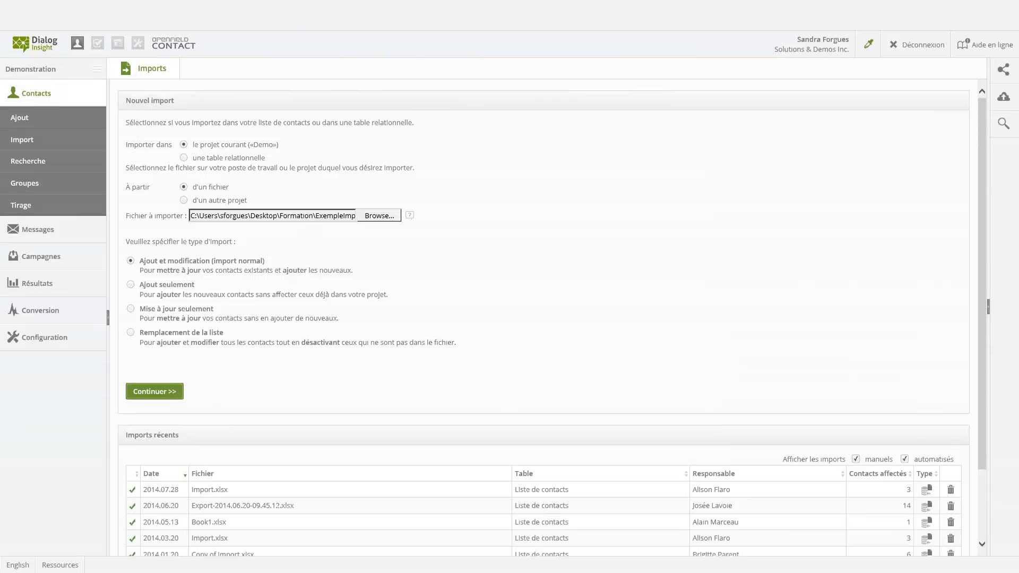
click(172, 399)
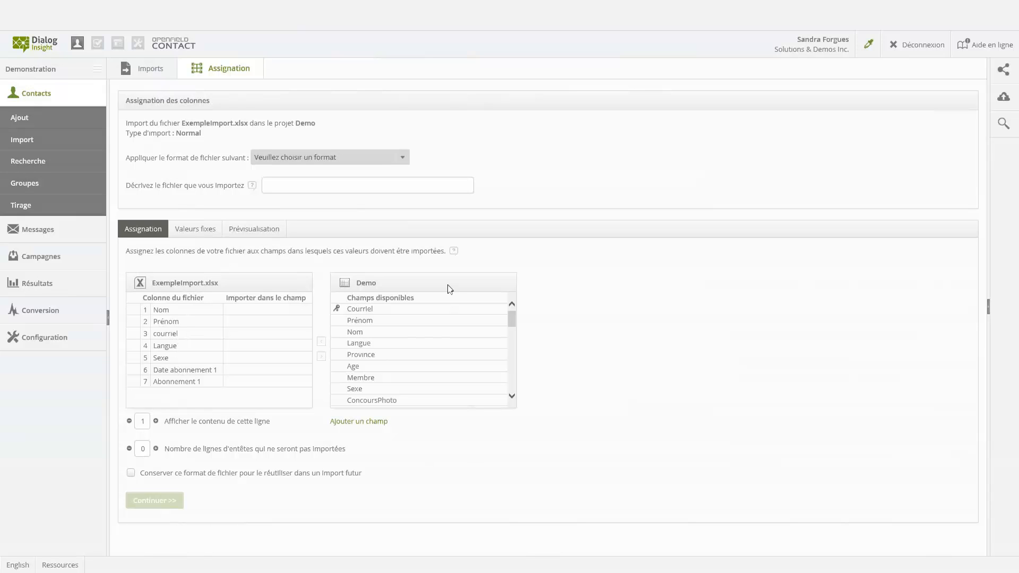
Assign the file columns courriel, Nom, Prénom and Langue to the project fields Courriel, Nom, Prénom and Langue
click(184, 336)
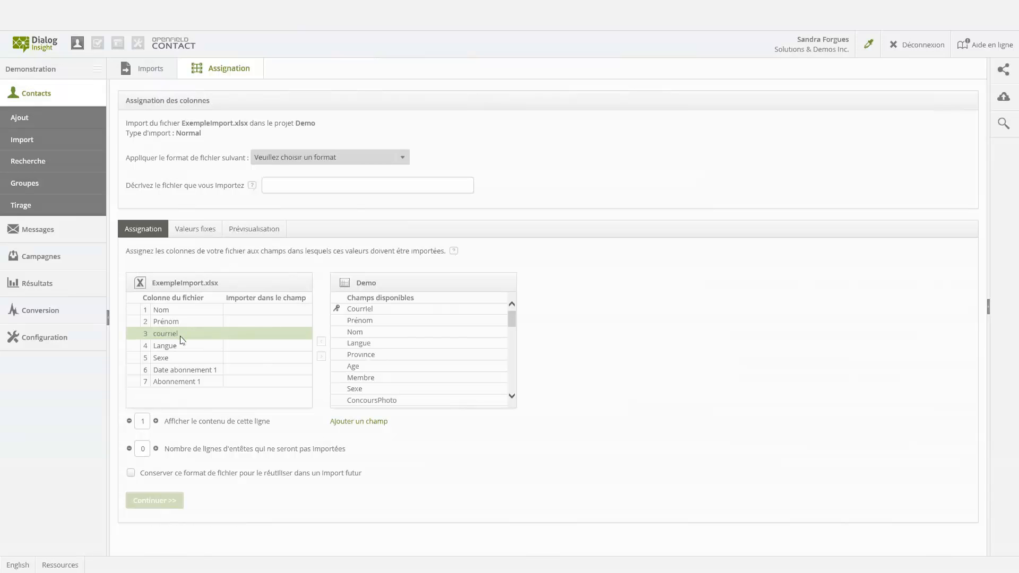
click(390, 312)
double_click(390, 312)
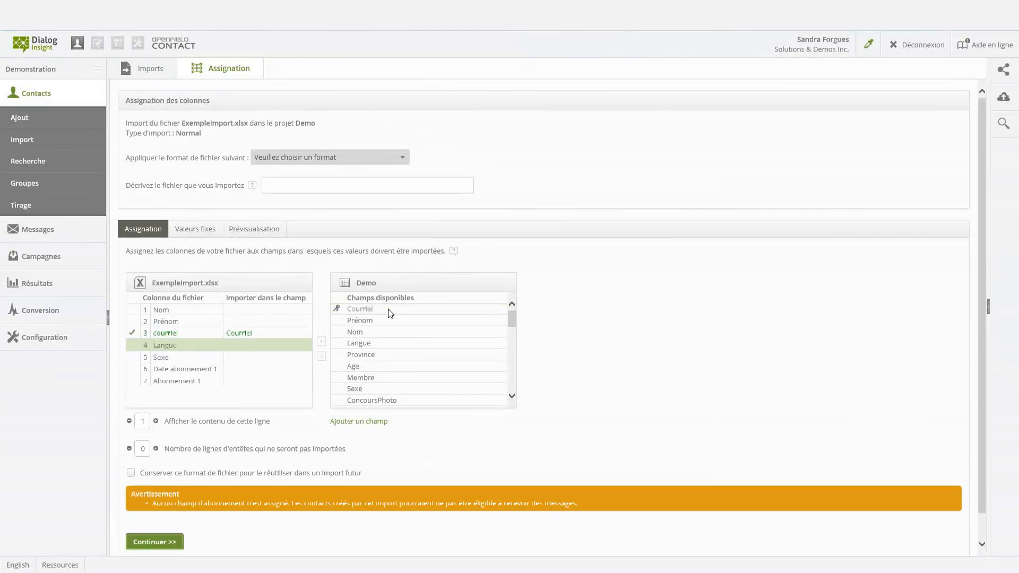
click(180, 315)
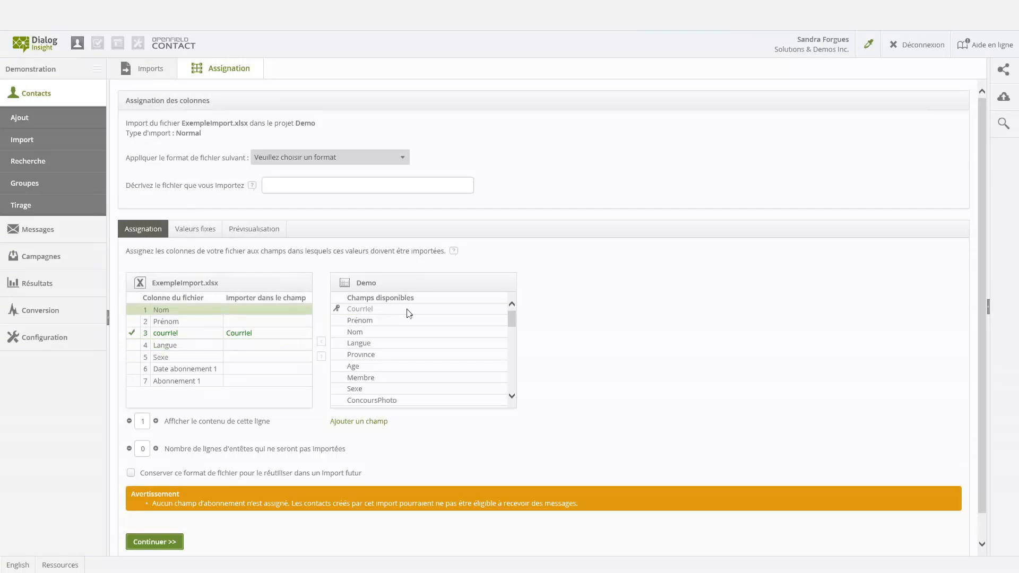
double_click(390, 333)
double_click(375, 320)
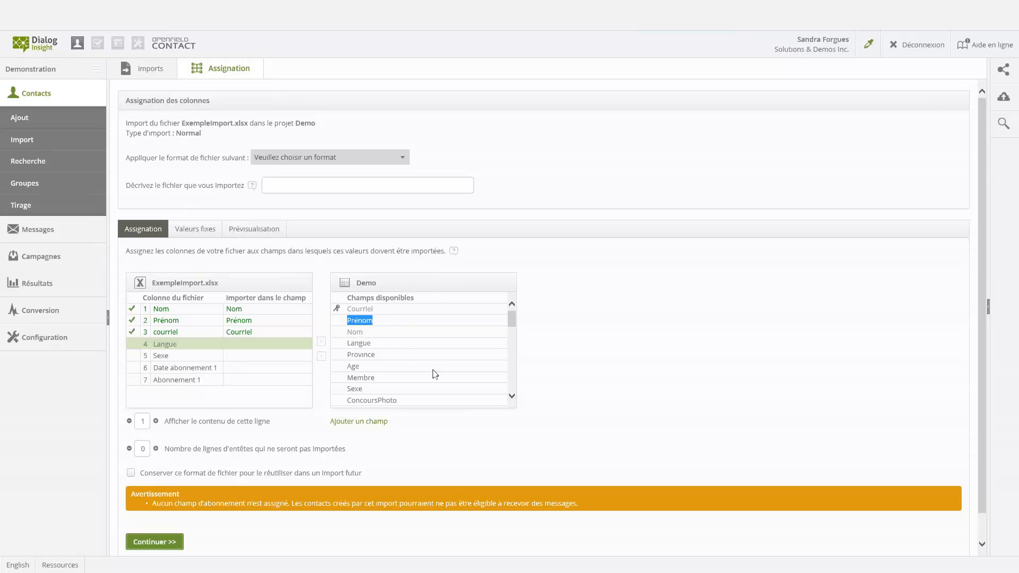
double_click(376, 343)
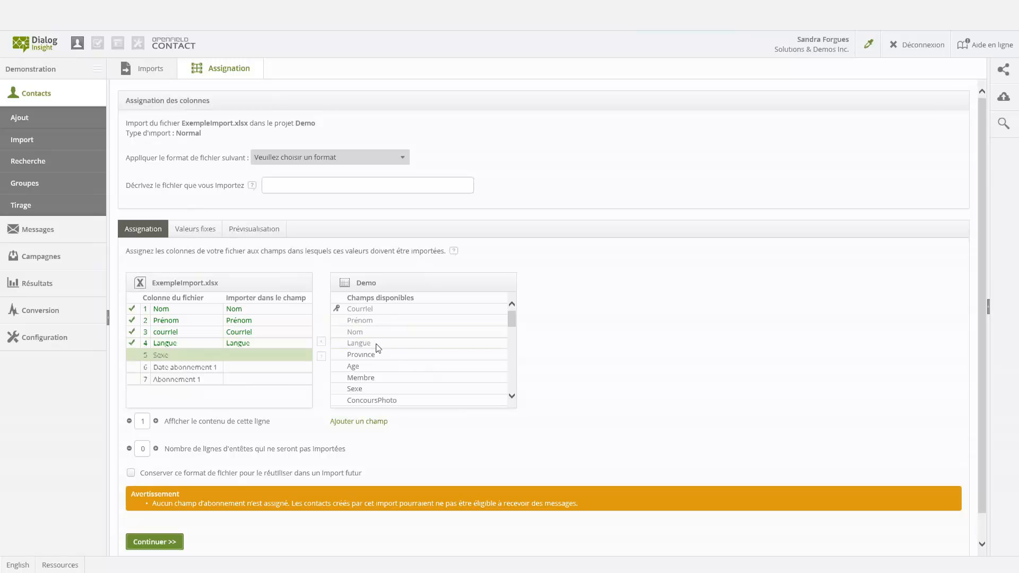
Assign the Date abonnement 1 column to Événements (date effective) and the Abonnement 1 column to Événements
click(180, 368)
drag(513, 319, 511, 398)
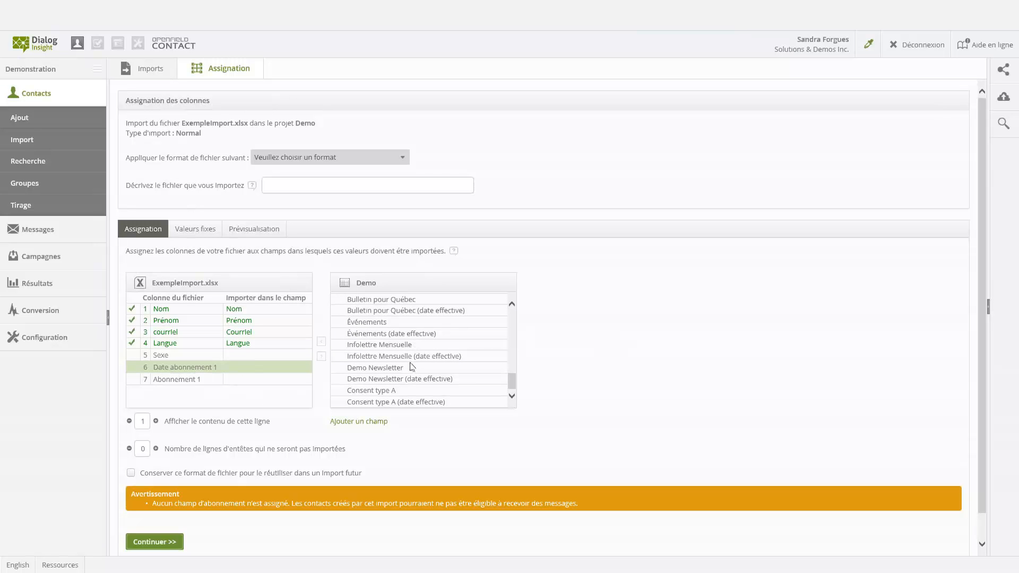
scroll(448, 360, up, 1)
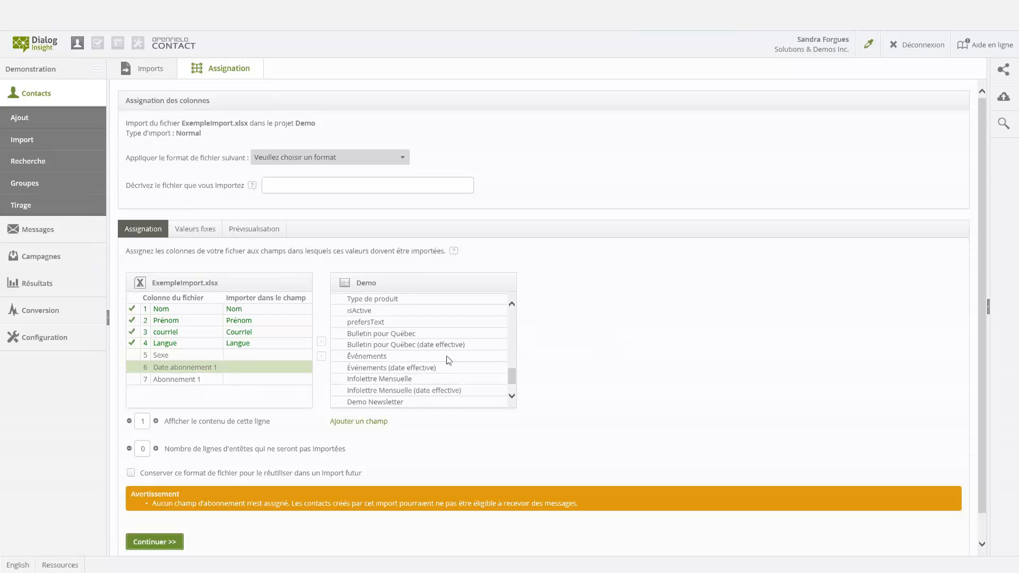
double_click(409, 367)
double_click(409, 356)
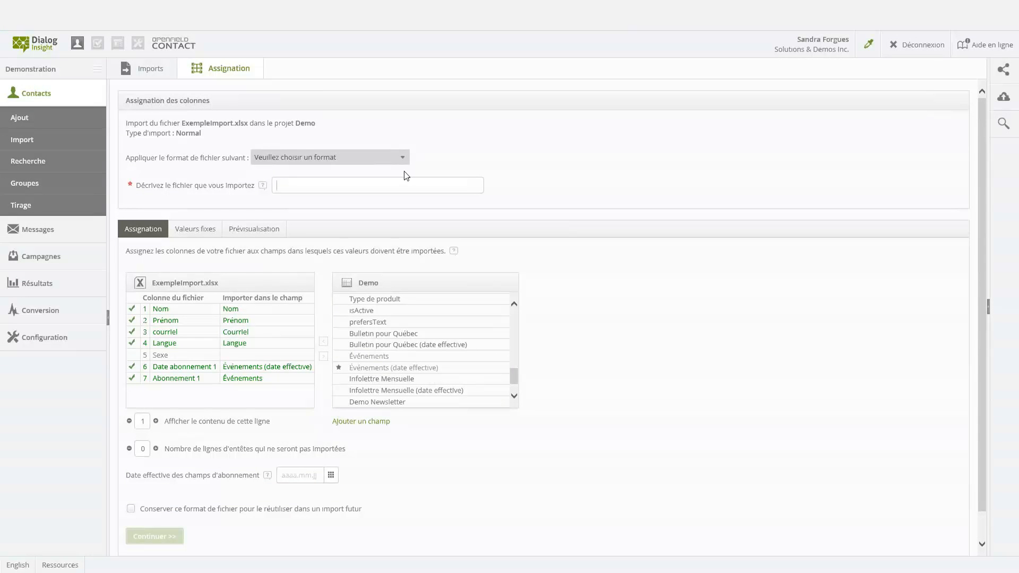
Describe the imported file as "Invitation événement ABC", submit the column assignment and approve the import
text(Invitation)
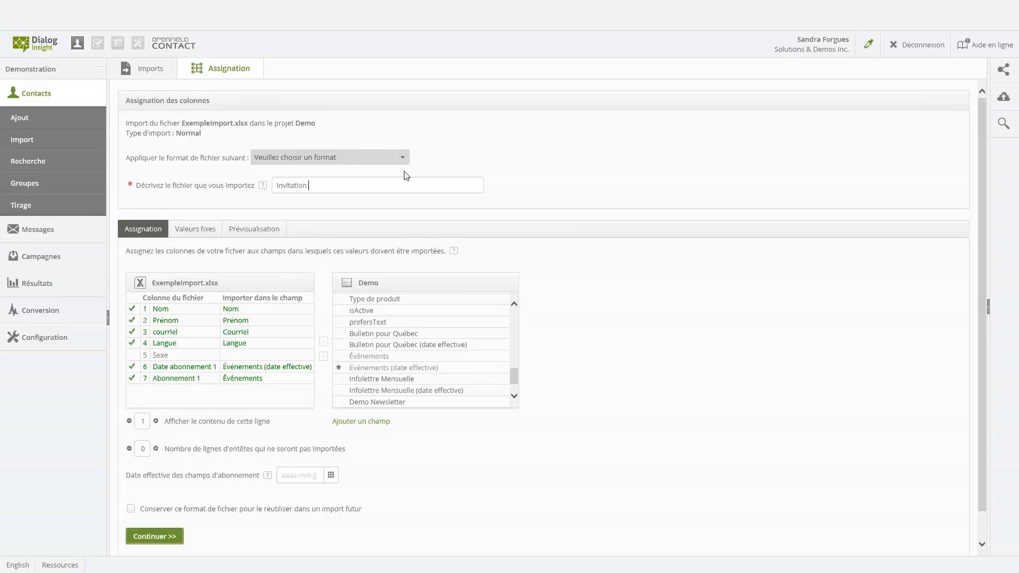
text(événement ABC)
click(162, 538)
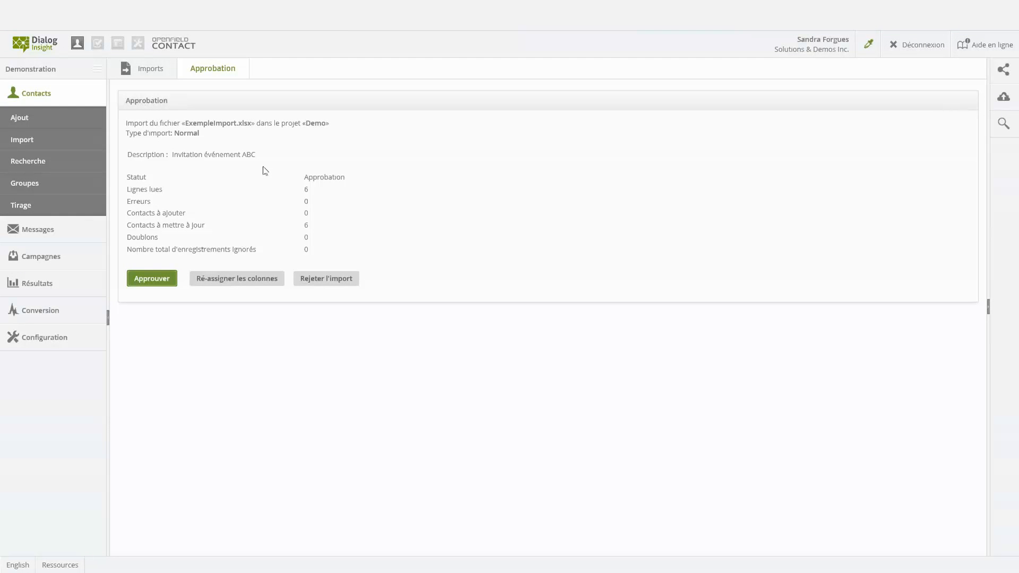
click(162, 281)
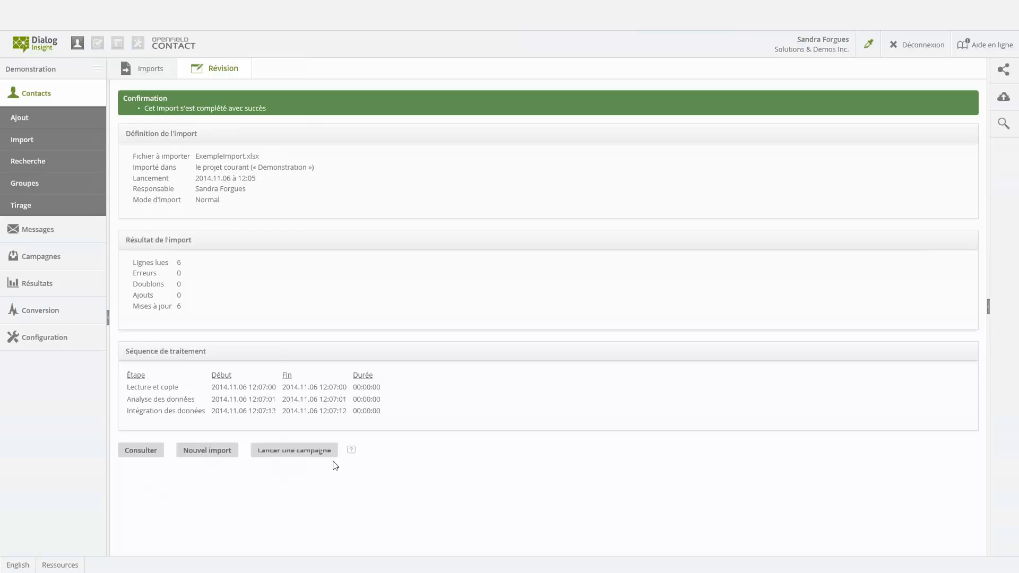
Launch an A|B Split campaign named "Invitation Événement ABC" for the imported contacts, in the Non catégorisé category
click(290, 456)
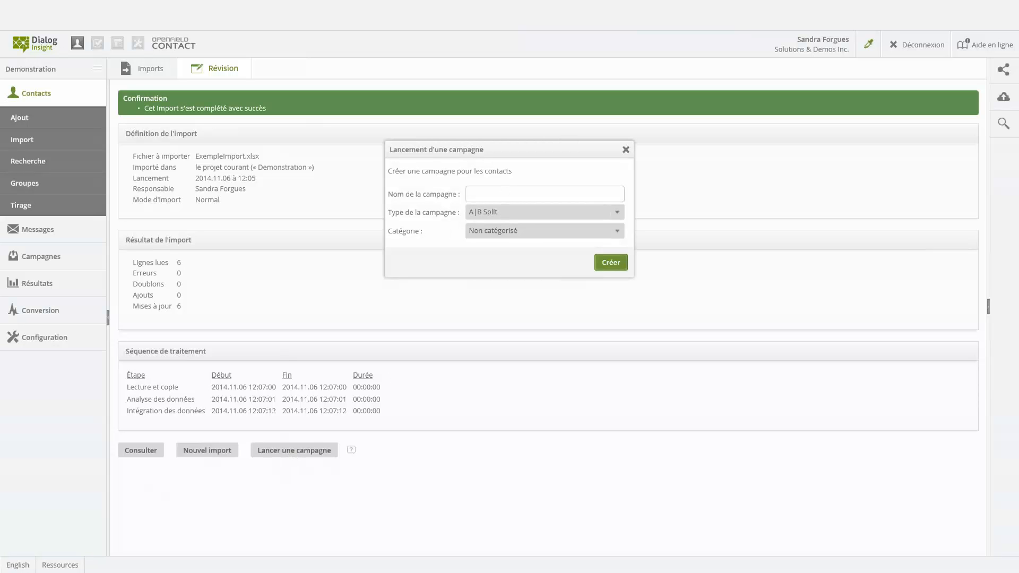
text(Invitation Événement ABC)
click(609, 264)
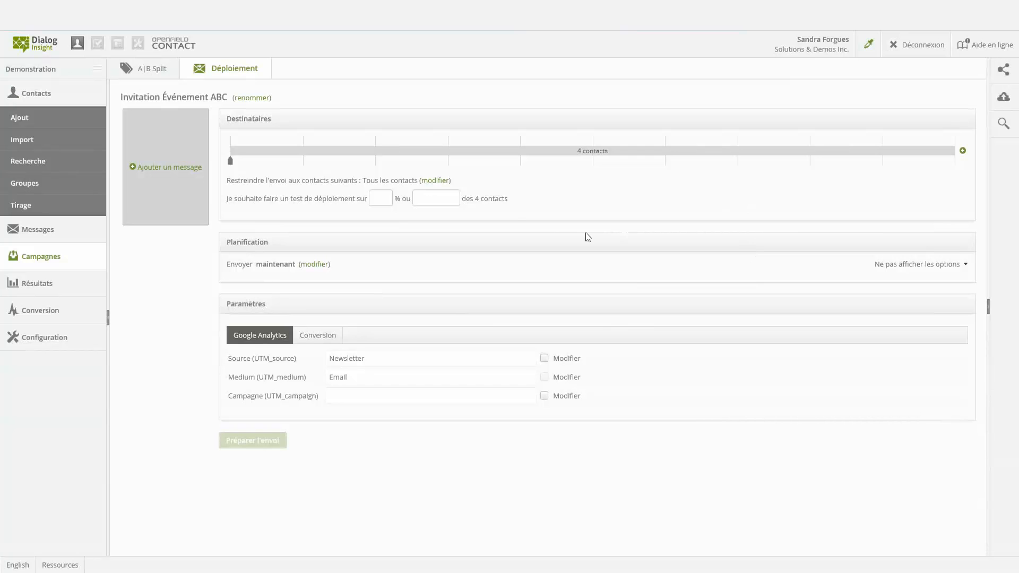
Associate the "Invitation événement ABC" message with the campaign and select it for the deployment
click(154, 169)
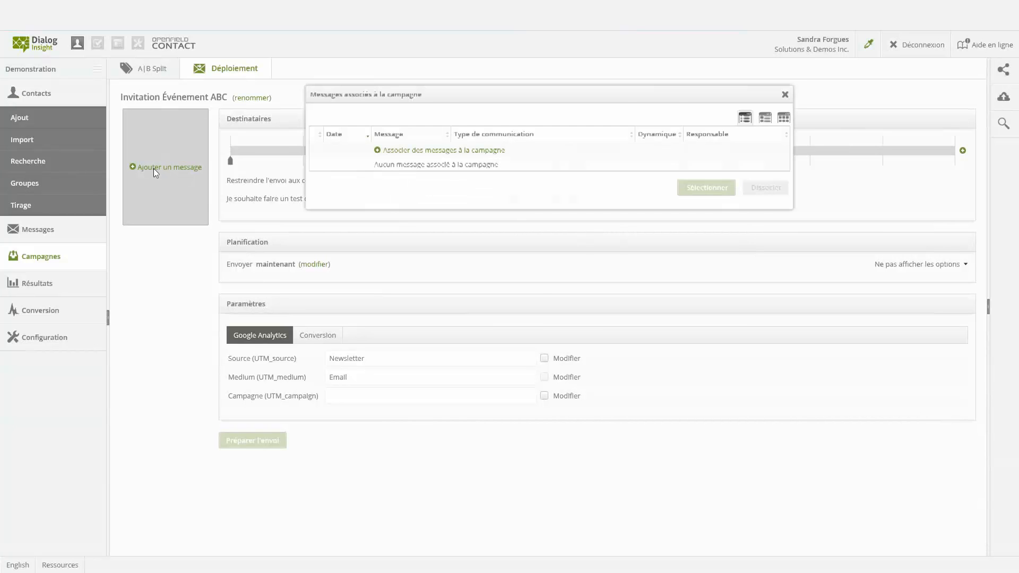
click(439, 152)
click(423, 177)
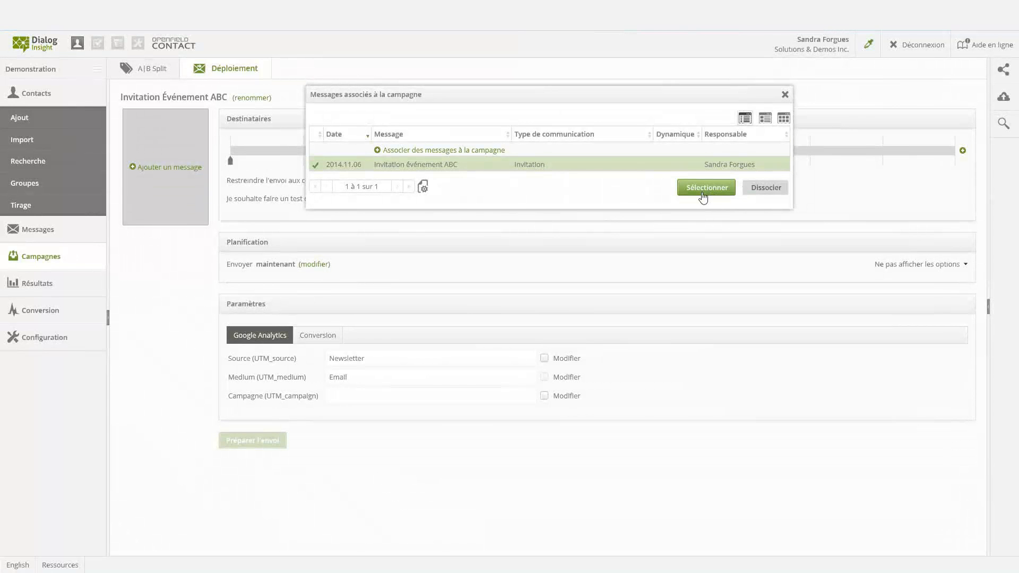
click(706, 188)
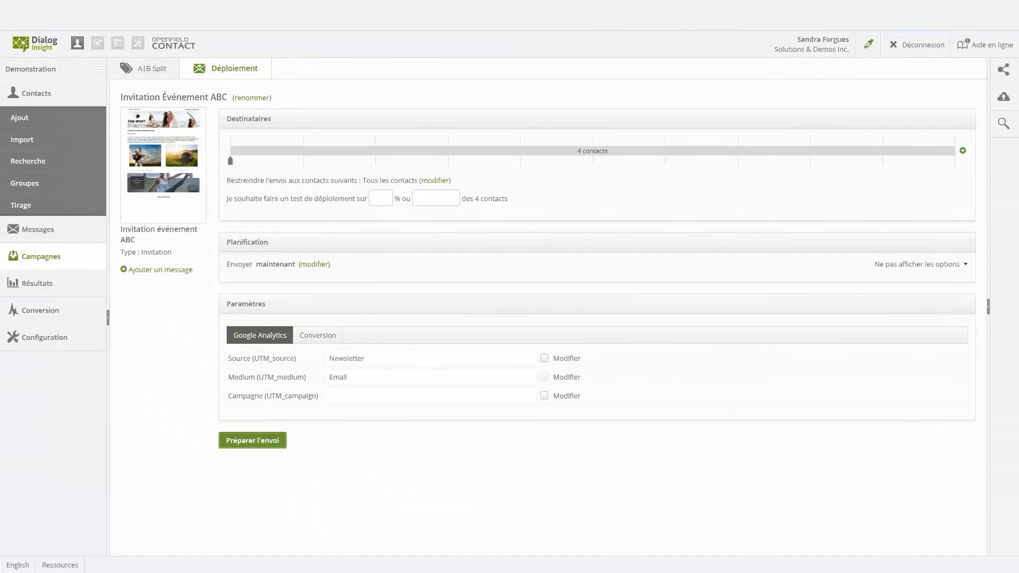
Set the deployment to 100 % of the contacts and schedule the send for 2014.11.07 at 12:00
text(100)
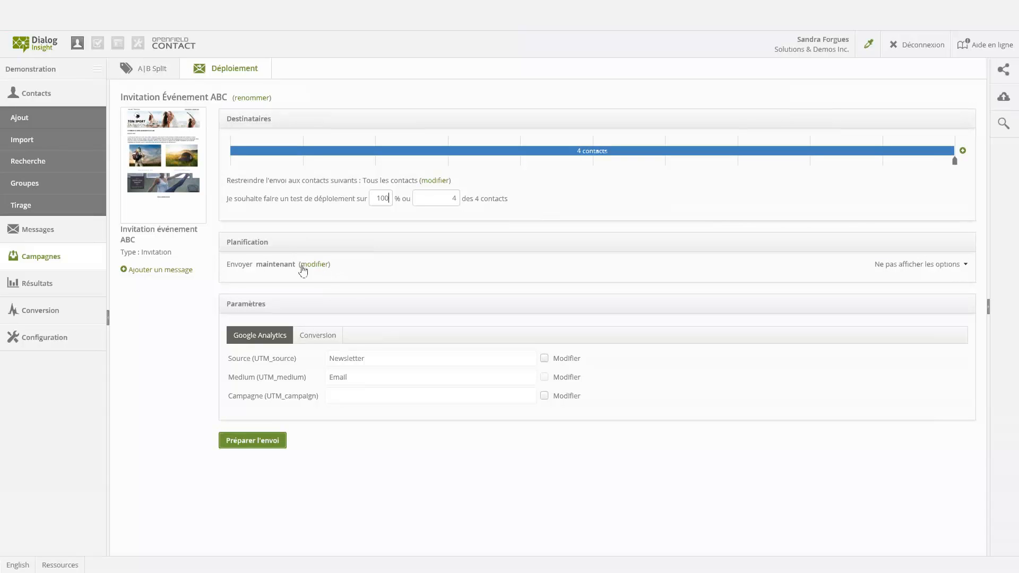
click(315, 265)
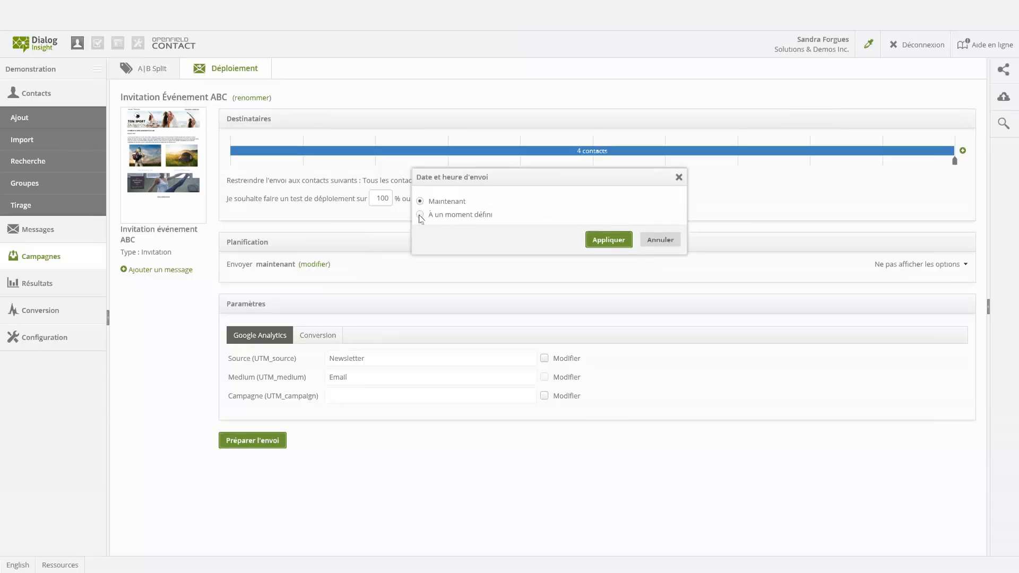
click(434, 215)
click(495, 230)
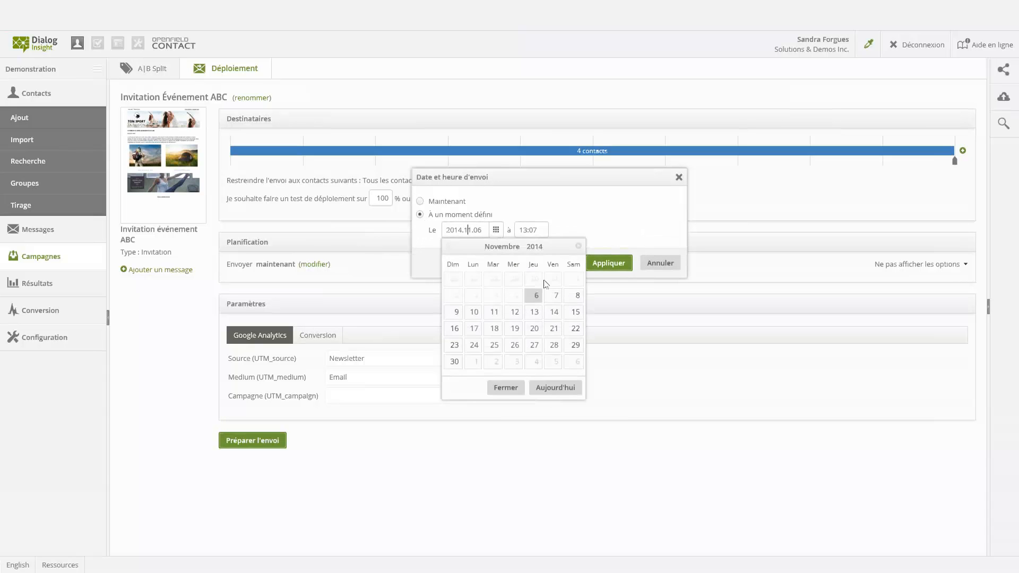
click(553, 295)
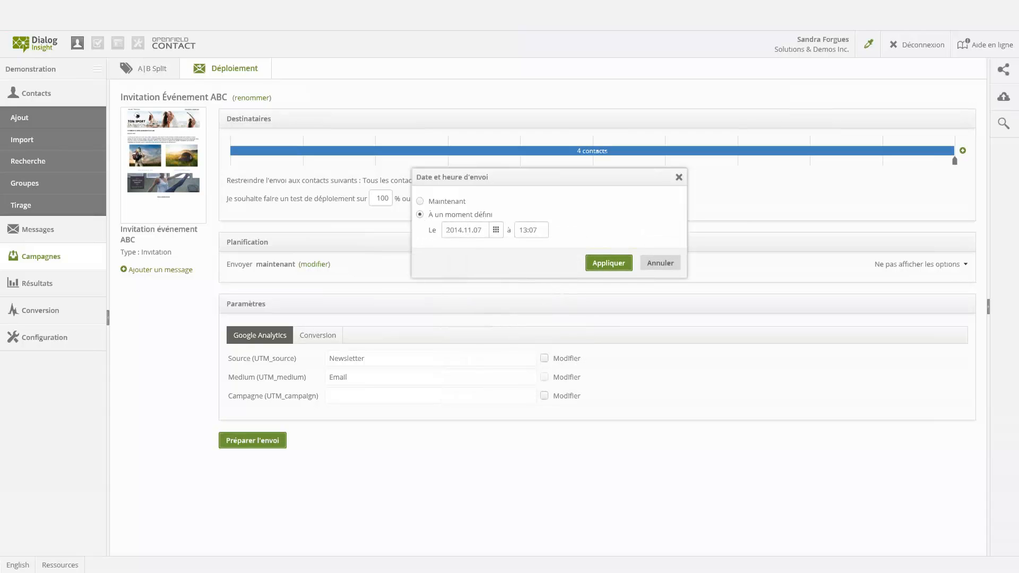
click(516, 227)
text(12:00)
click(626, 265)
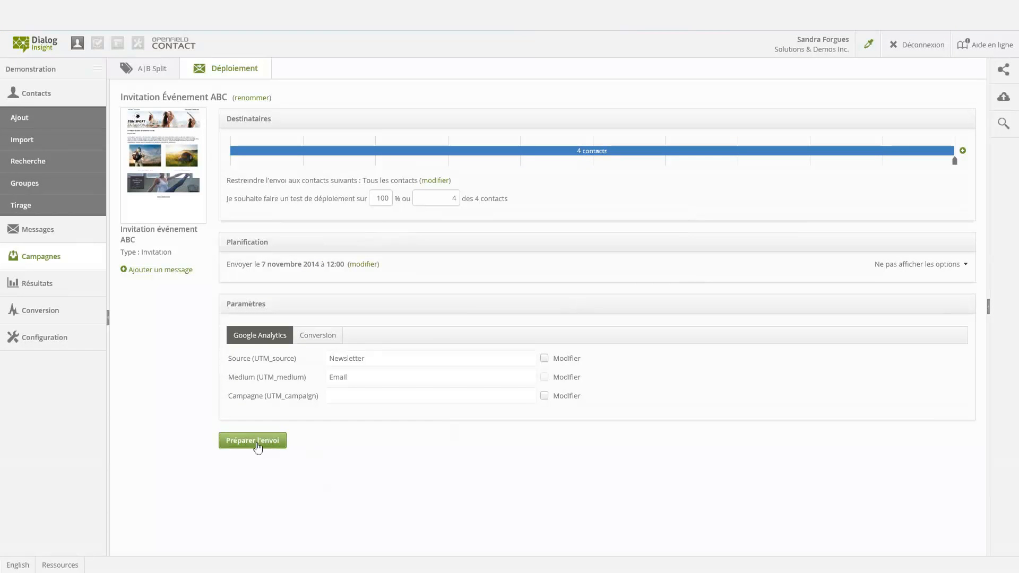
Prepare the campaign send, confirm the communication-rights checks and approve the send
click(257, 447)
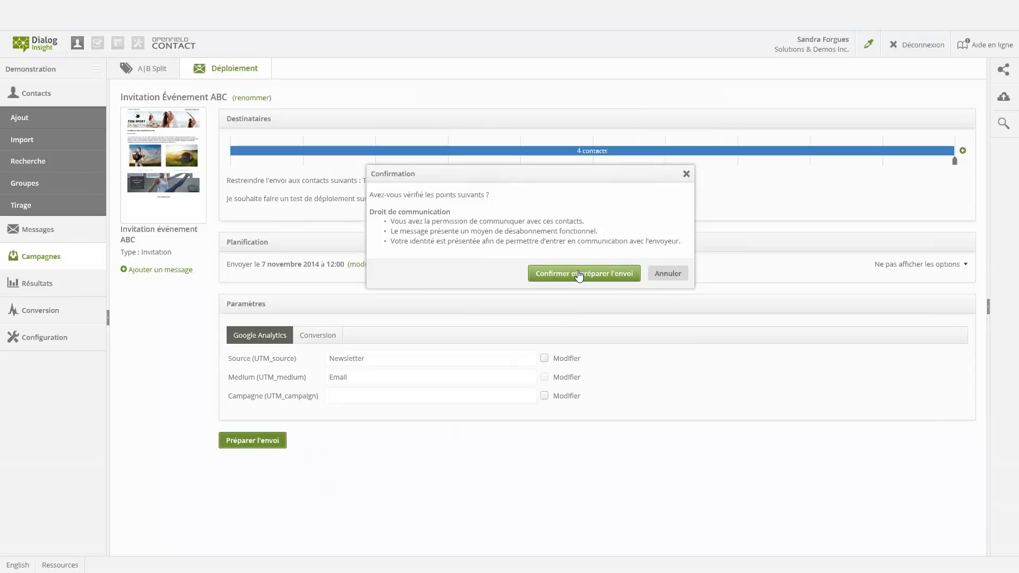
click(578, 274)
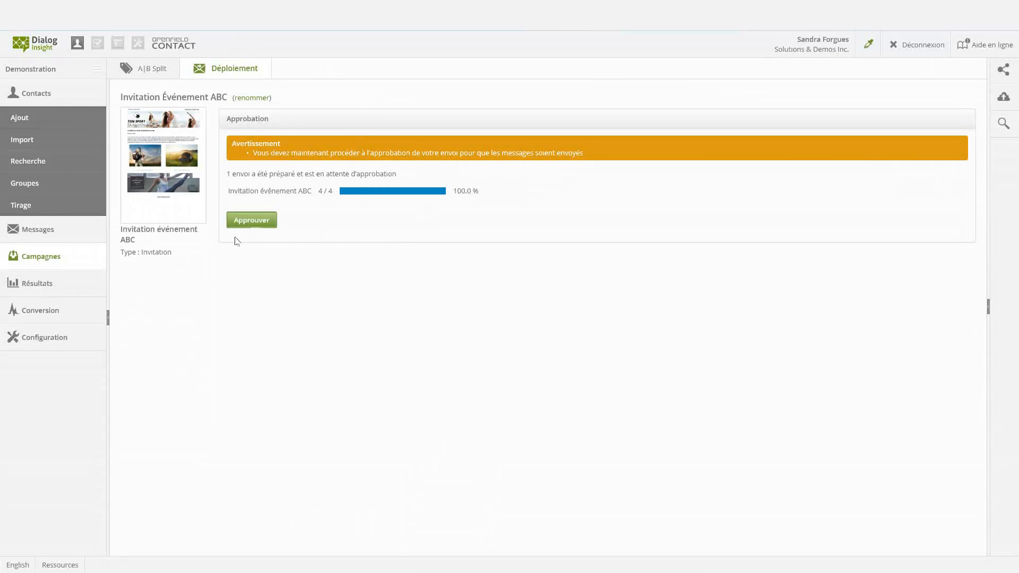
click(245, 223)
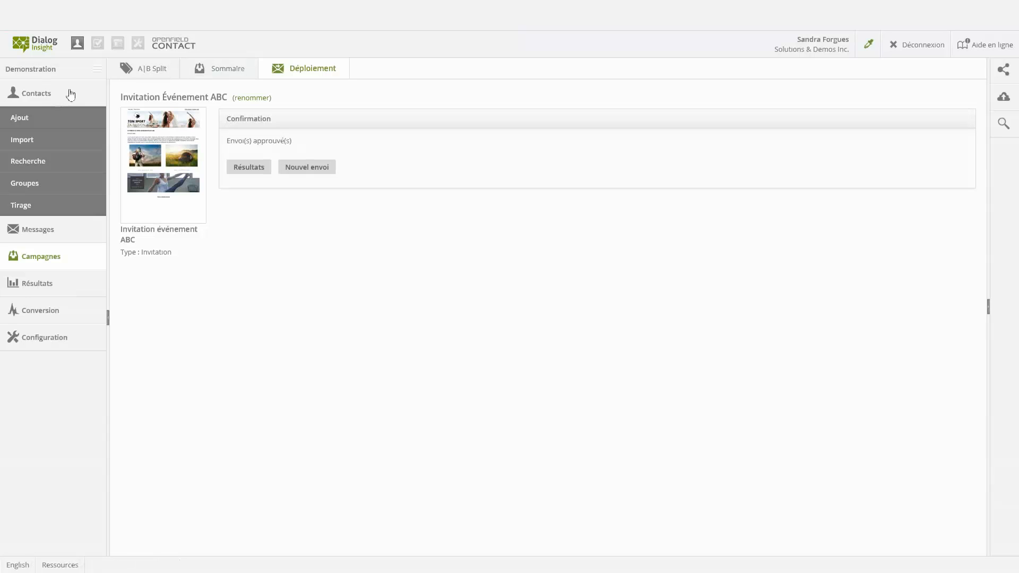
Begin another import of ExempleImport.xlsx into the current project with the normal import type, continuing to the column assignment
click(66, 145)
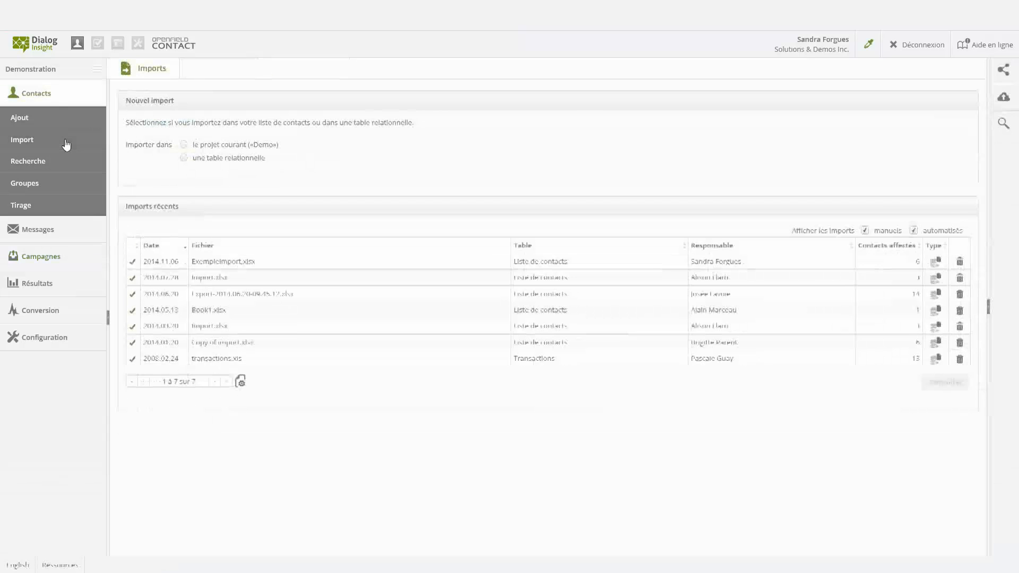
click(185, 146)
click(184, 187)
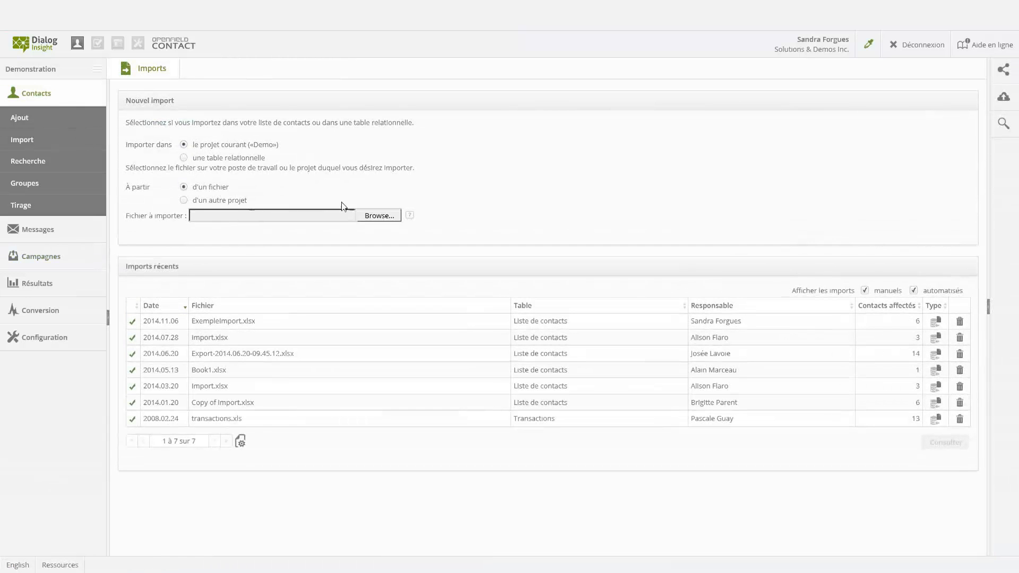
click(378, 216)
click(230, 78)
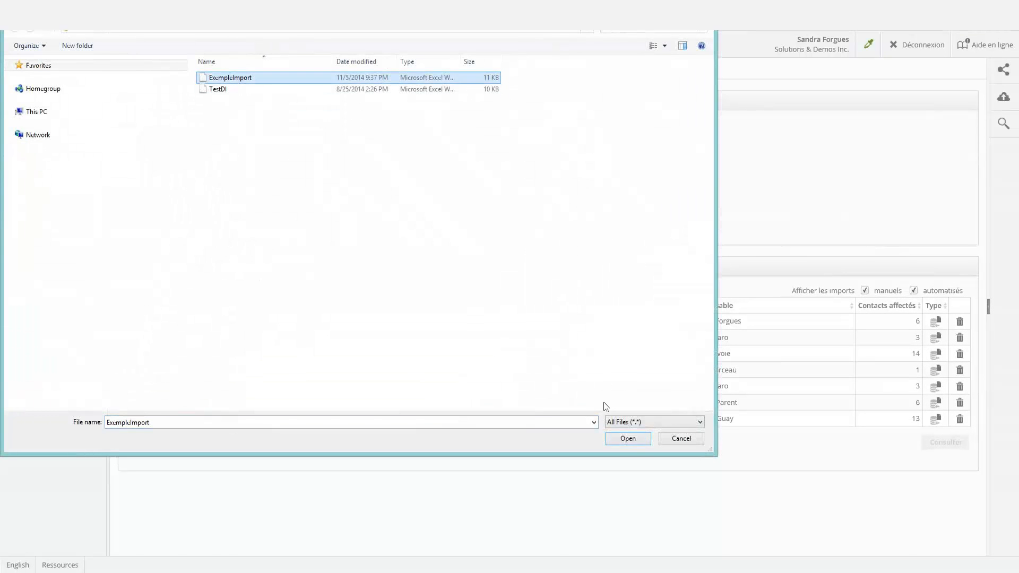
click(635, 441)
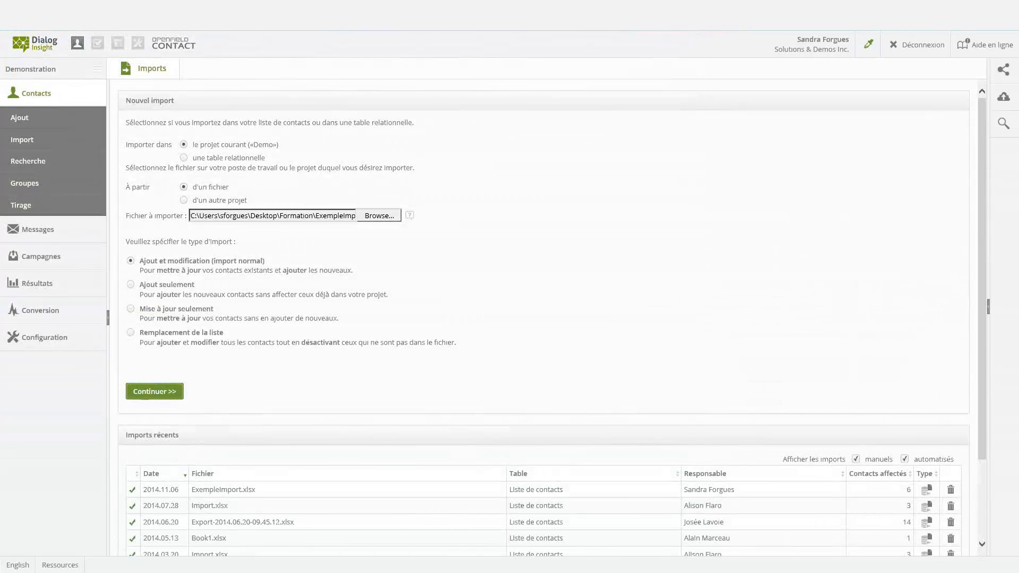
click(144, 393)
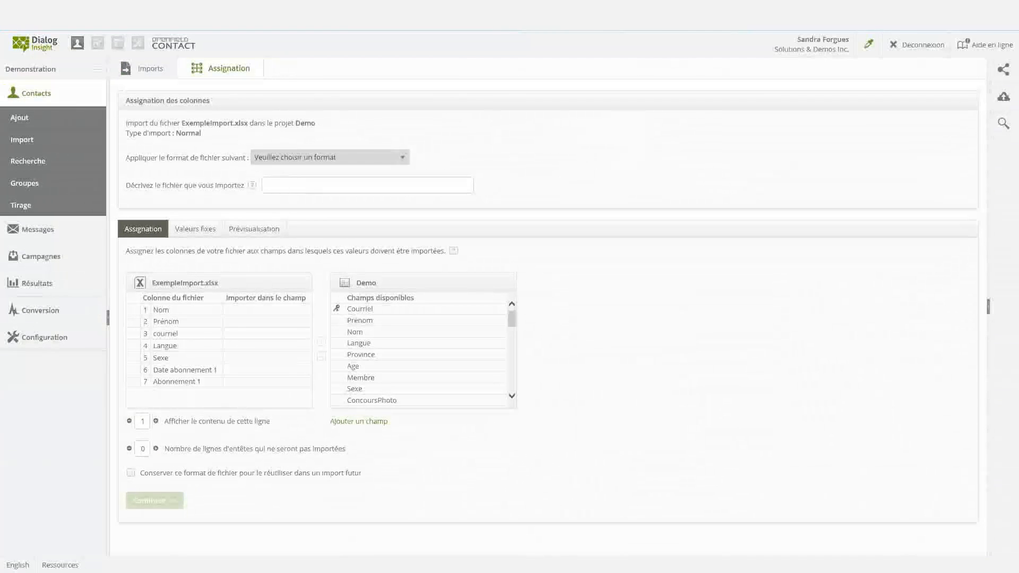
Add a new project field with code and French label "Segment", in the Texte format with fixed length
drag(403, 423, 340, 432)
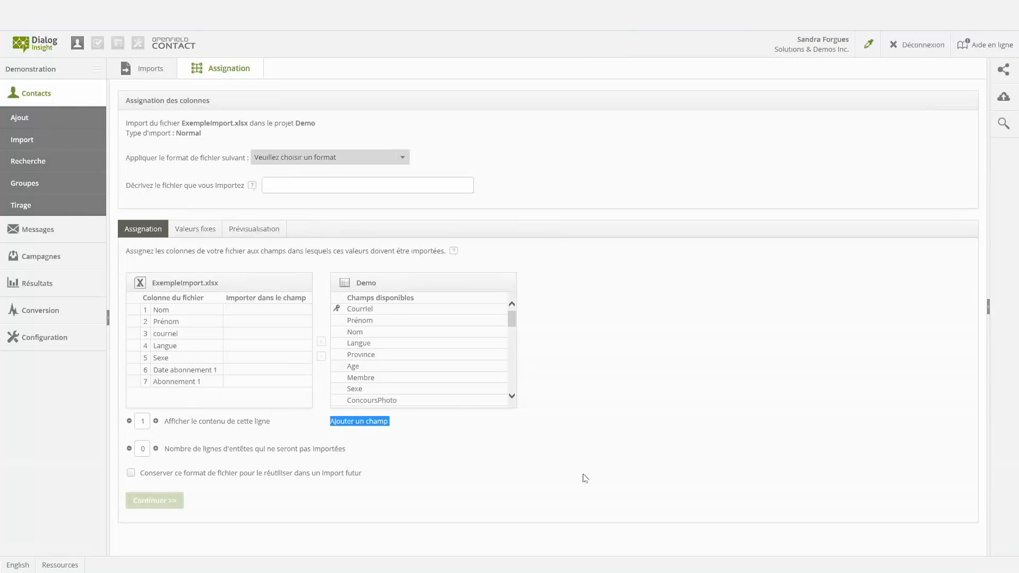
click(601, 454)
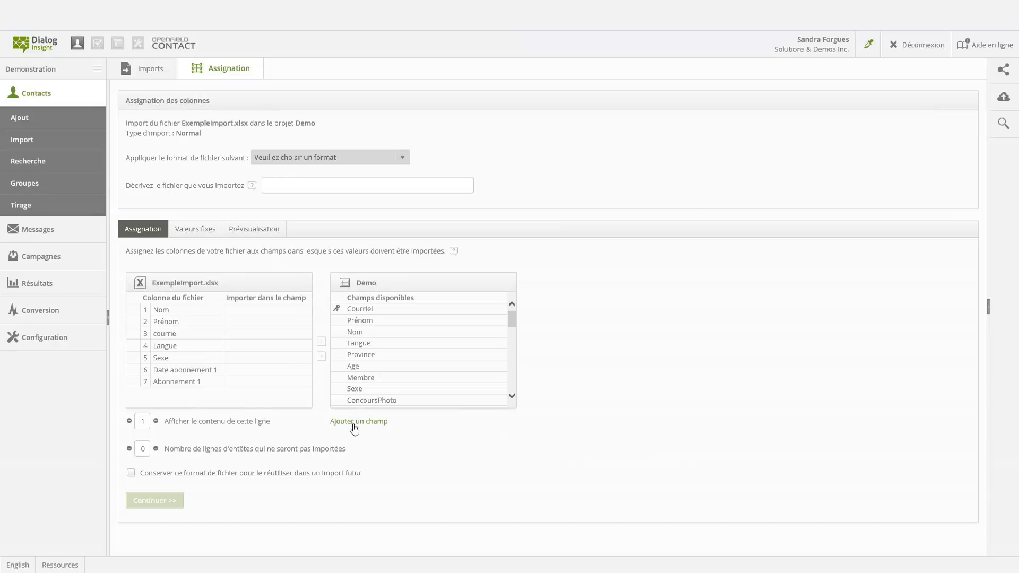
click(354, 423)
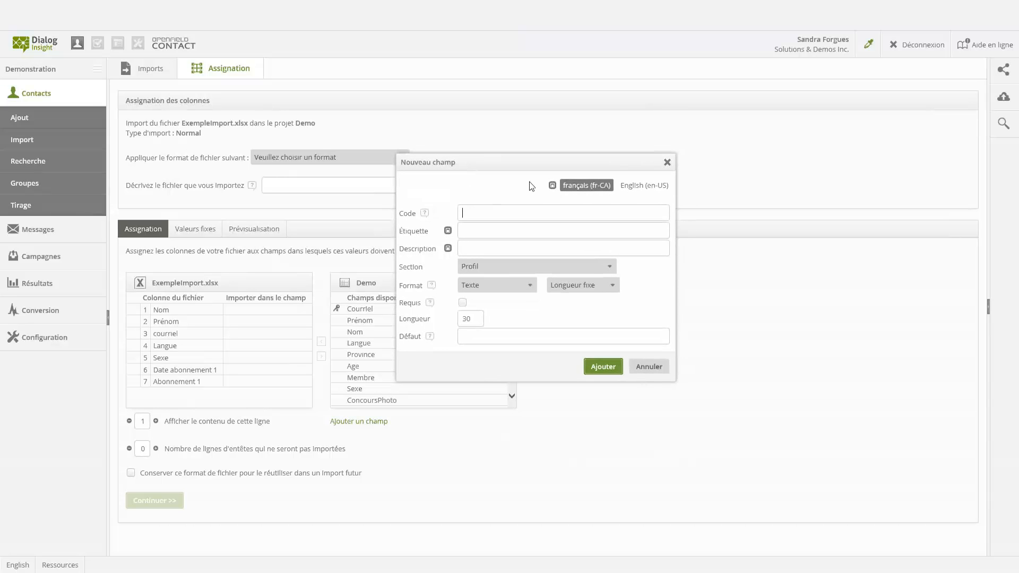
text(Segment)
key(Tab)
text(Segment)
click(488, 287)
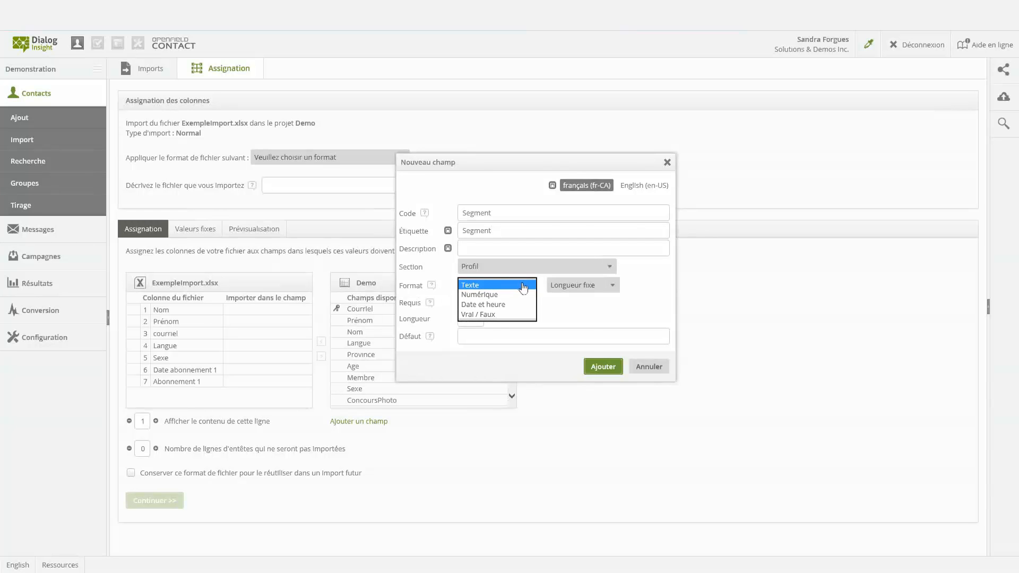
click(592, 311)
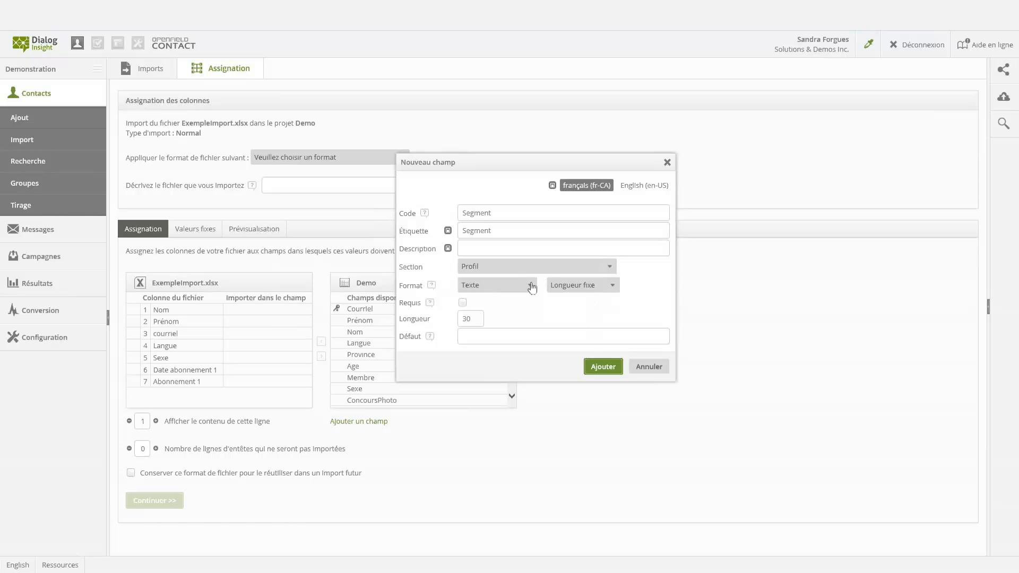
click(603, 367)
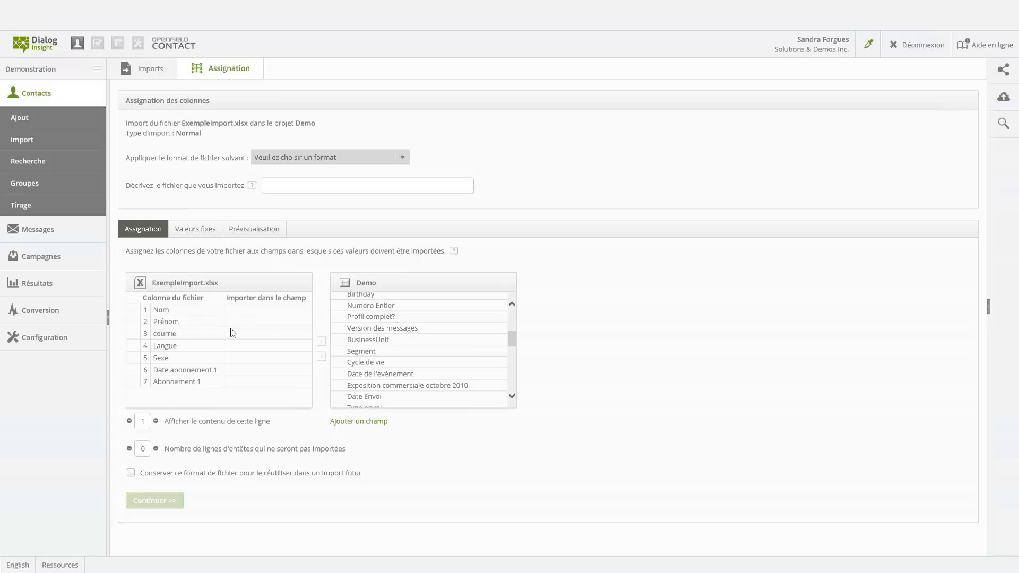
Assign the file columns courriel, Nom, Prénom and Langue to the Courriel, Nom, Prénom and Langue fields
drag(512, 340, 511, 318)
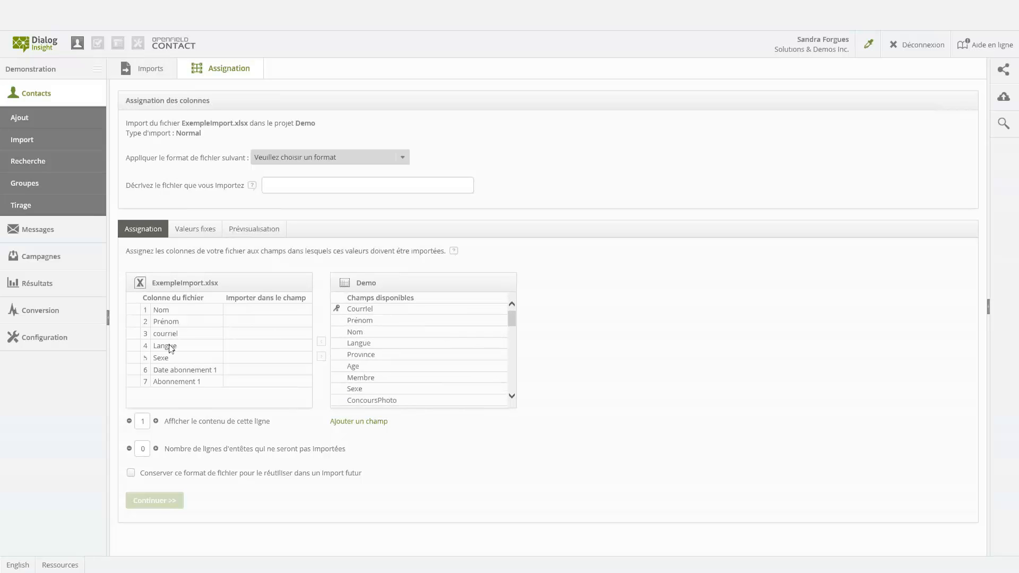
click(213, 333)
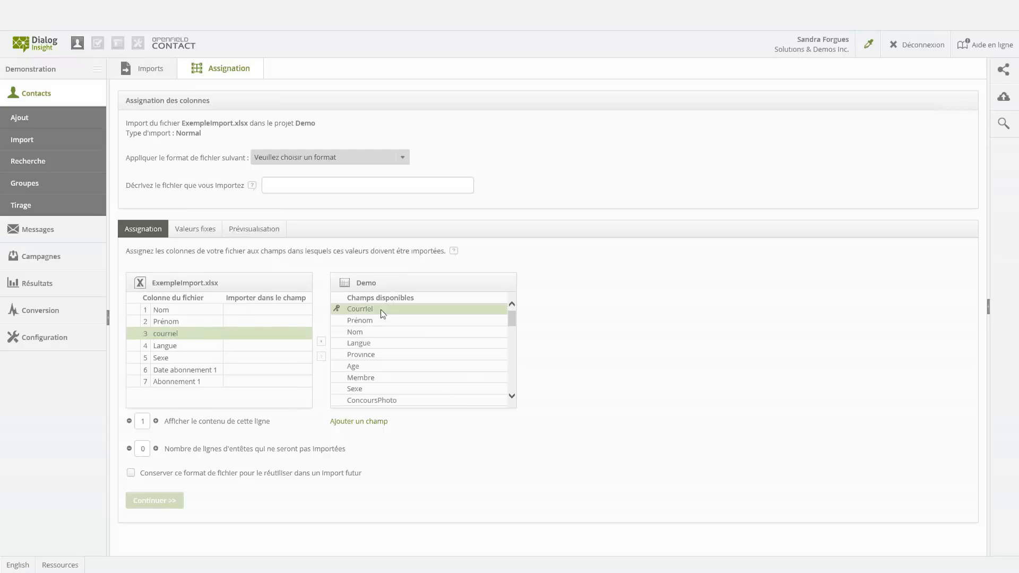
double_click(381, 310)
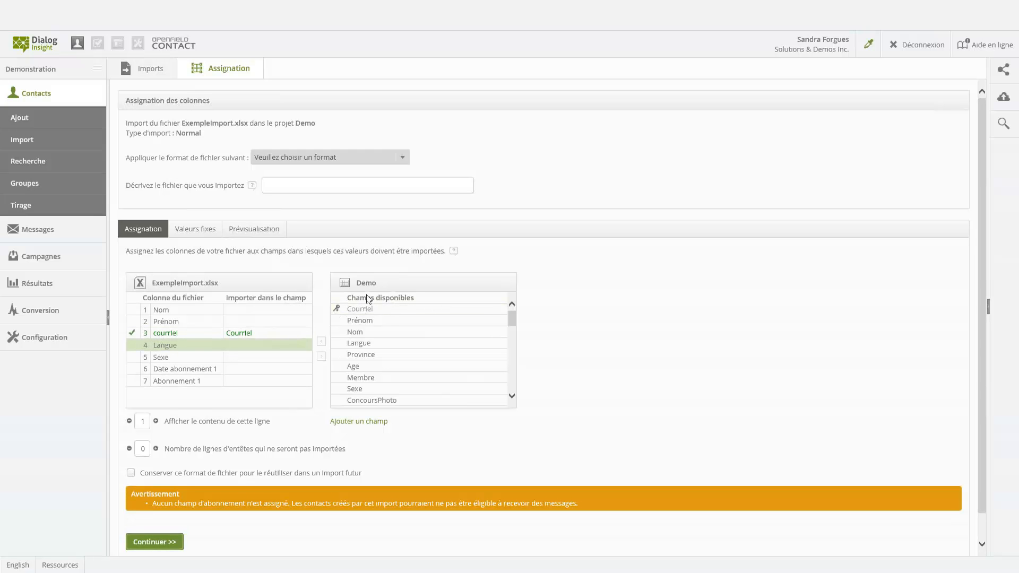
click(192, 312)
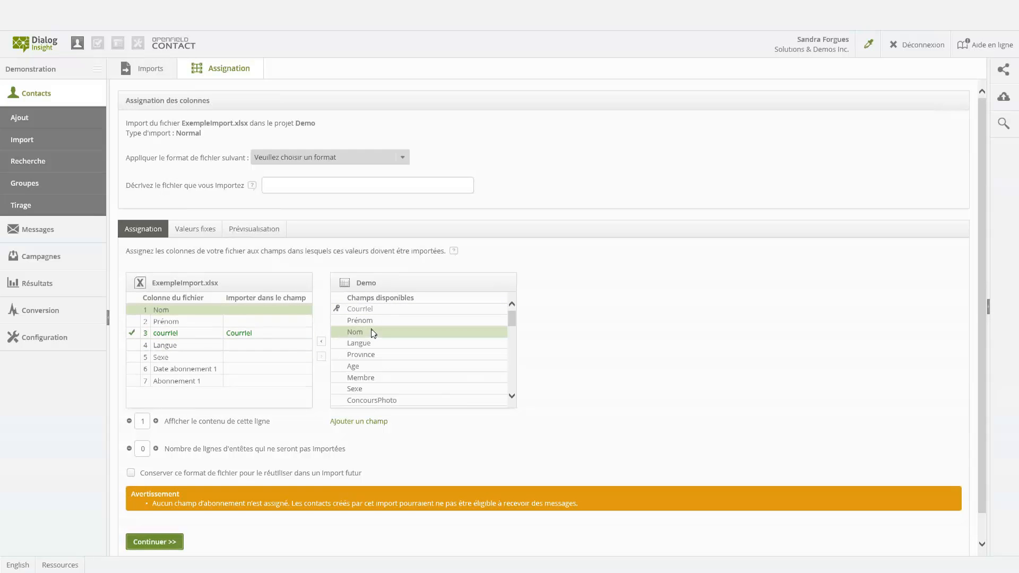
double_click(373, 332)
double_click(378, 321)
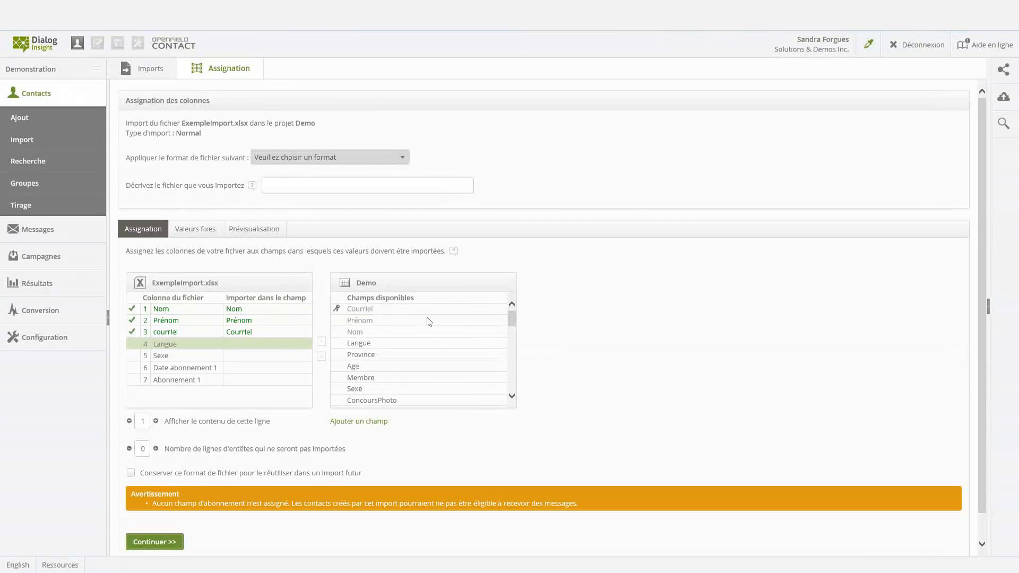
double_click(393, 343)
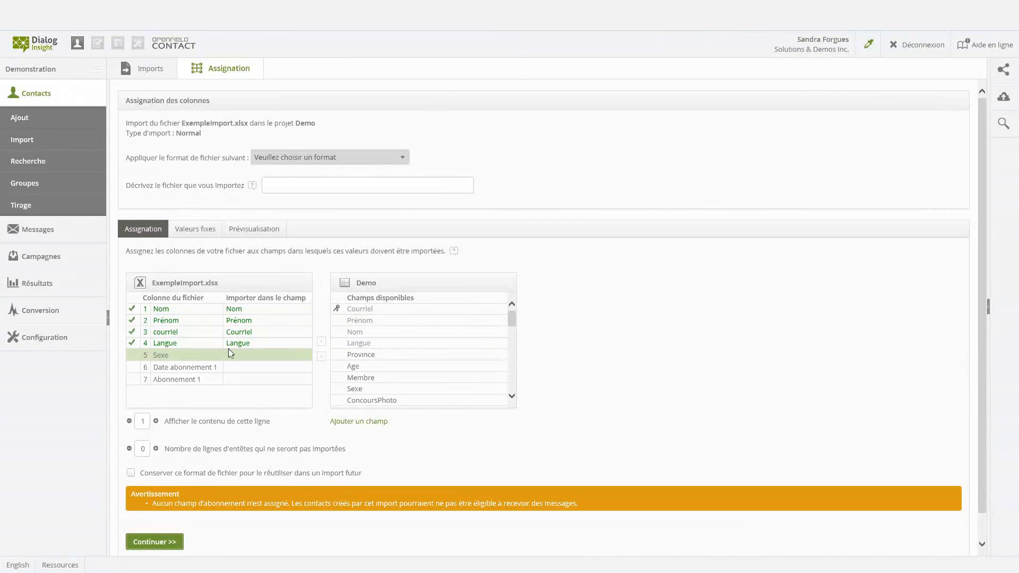
Assign the Date abonnement 1 column to Événements (date effective) and Abonnement 1 to Événements
drag(512, 321, 523, 409)
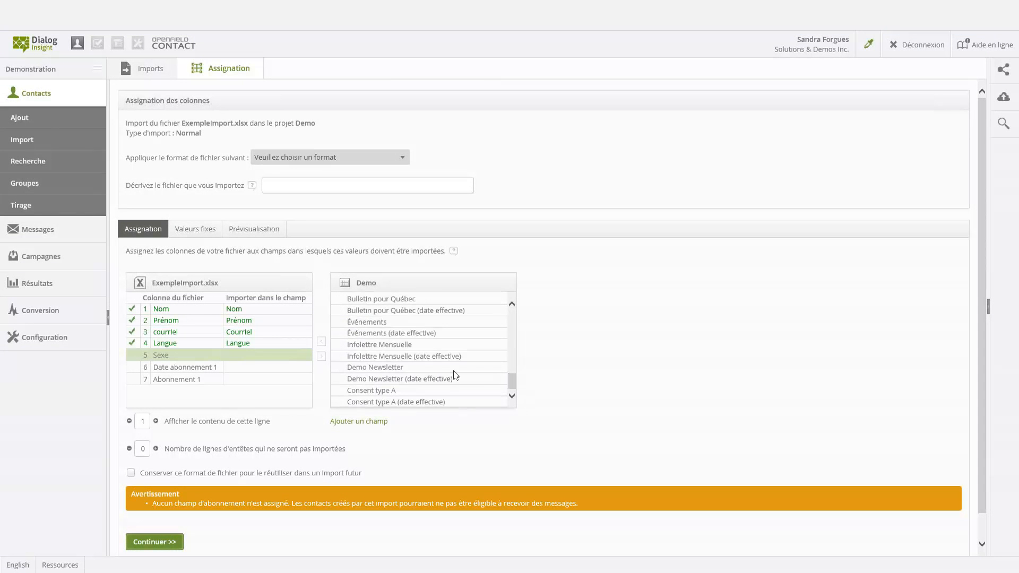
click(215, 371)
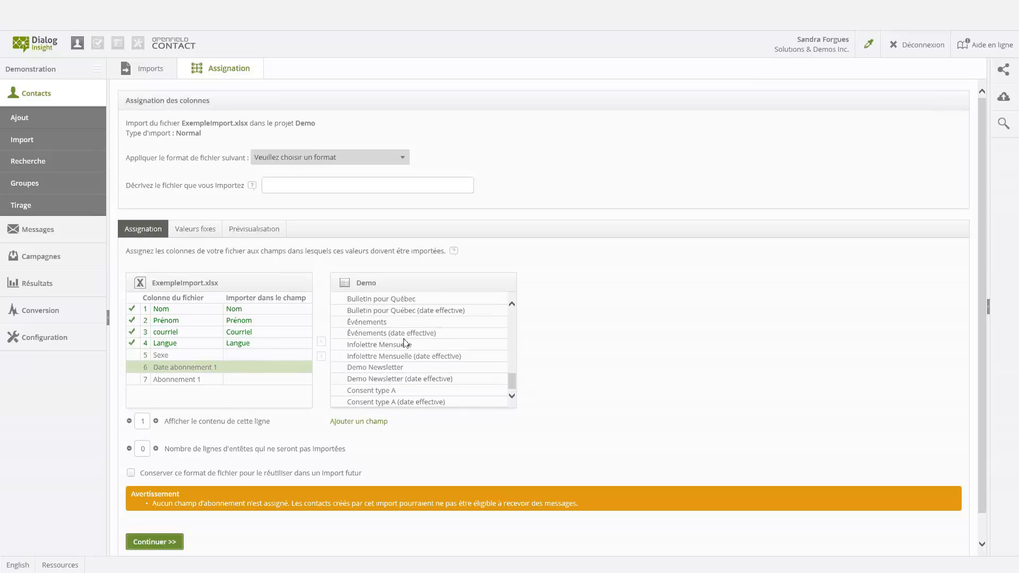
click(375, 333)
click(375, 323)
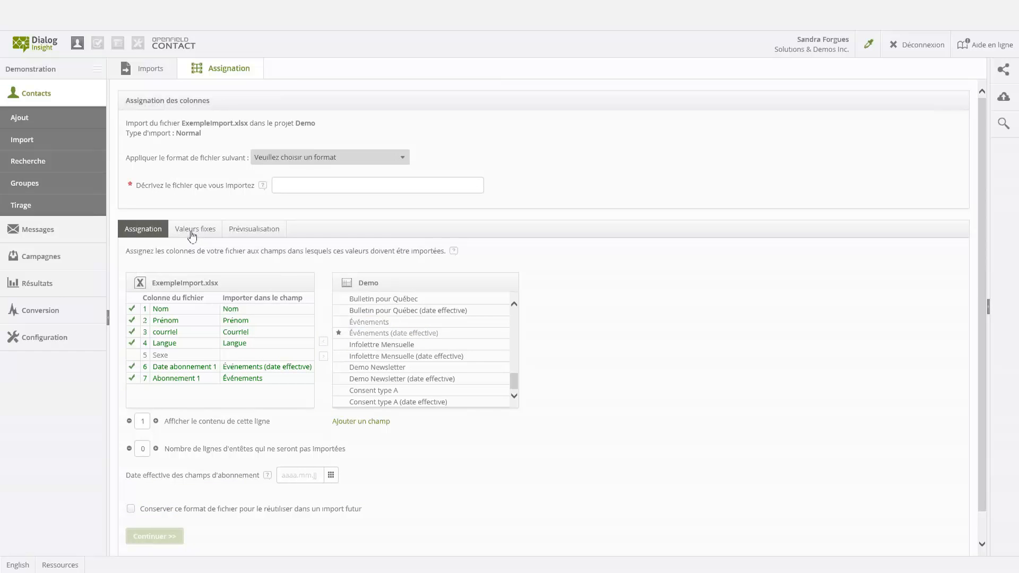
Add a fixed value for the Segment field and set it to "Invitation Événement ABC"
click(195, 236)
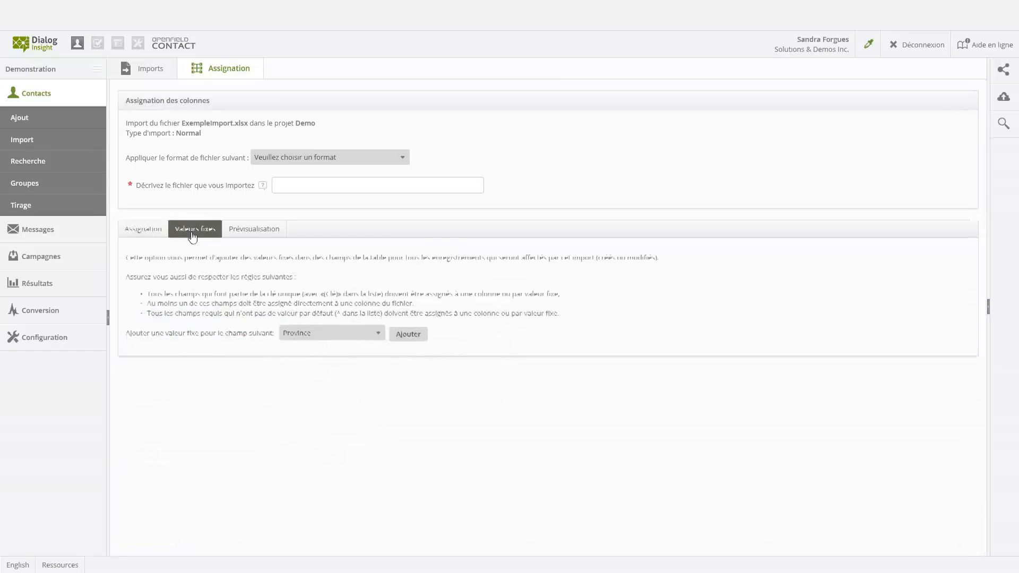
click(329, 334)
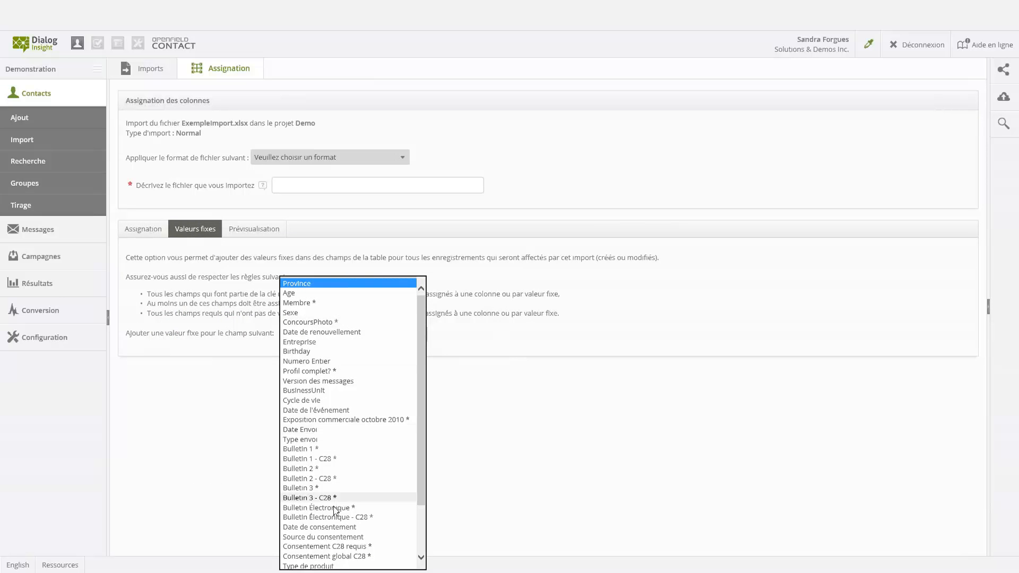
scroll(340, 467, down, 2)
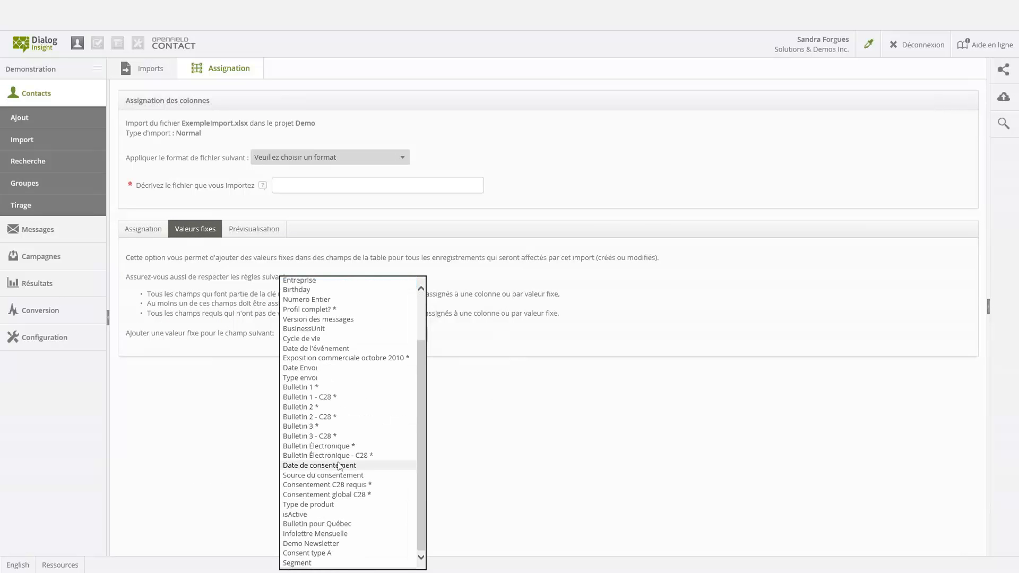
click(313, 563)
click(399, 336)
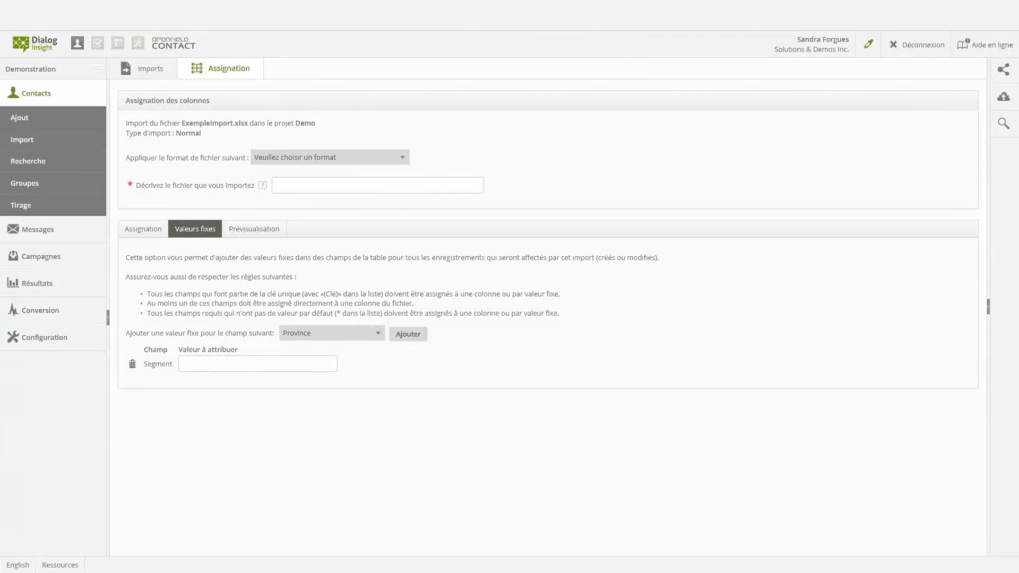
text(vénement ABC)
key(ctrl+a)
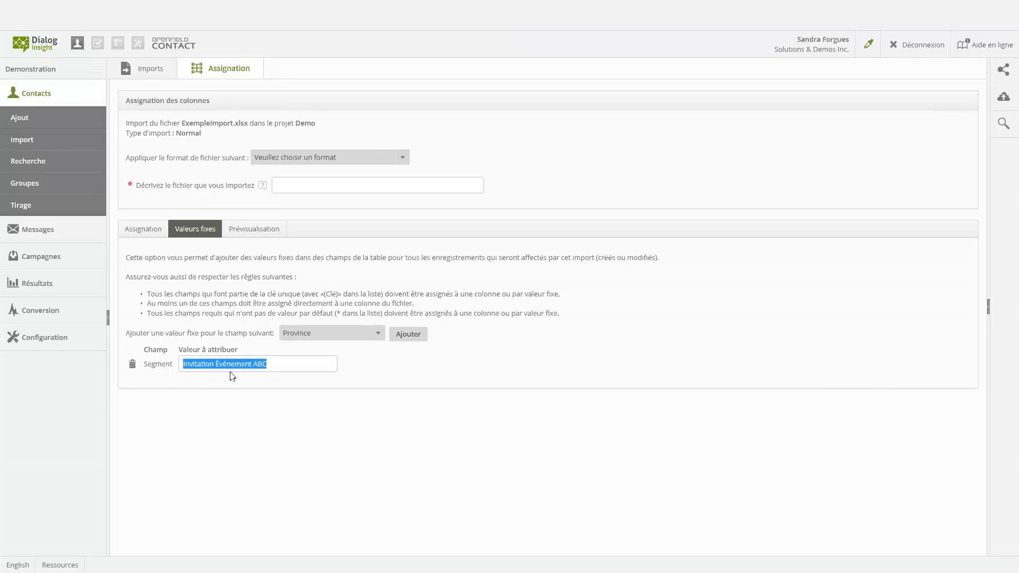
Exclude 1 header row from the column assignment and describe the imported file as "Invitation événement ABC"
click(134, 228)
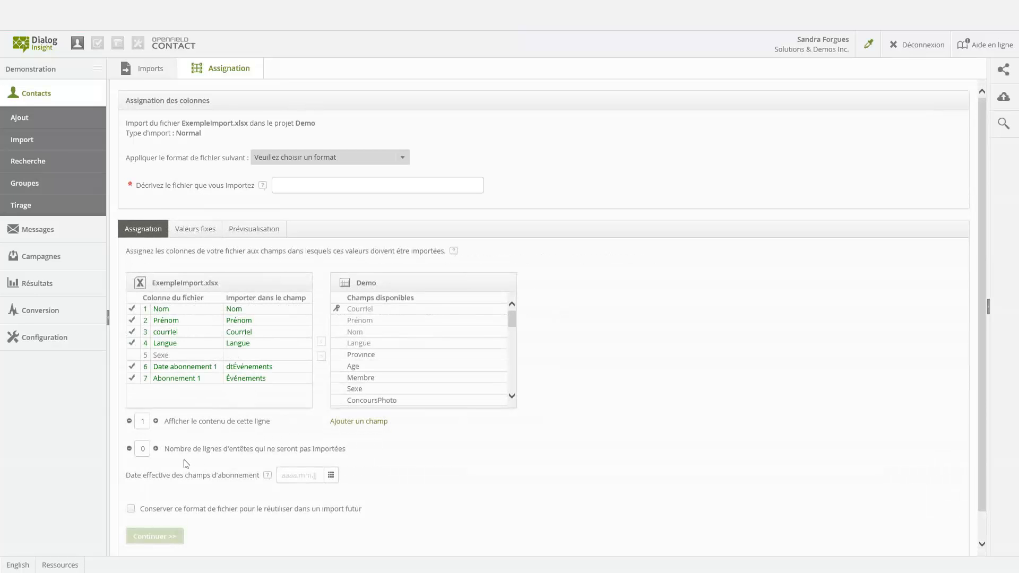
click(156, 449)
text(Invitation)
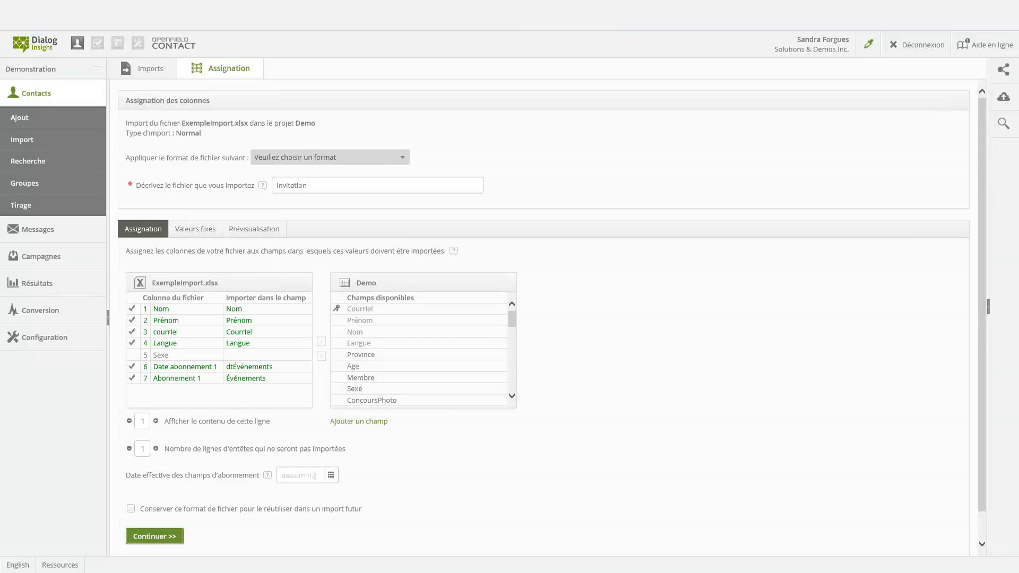
text( événement ABC)
Continue to the file analysis, refresh it and approve the import
click(159, 540)
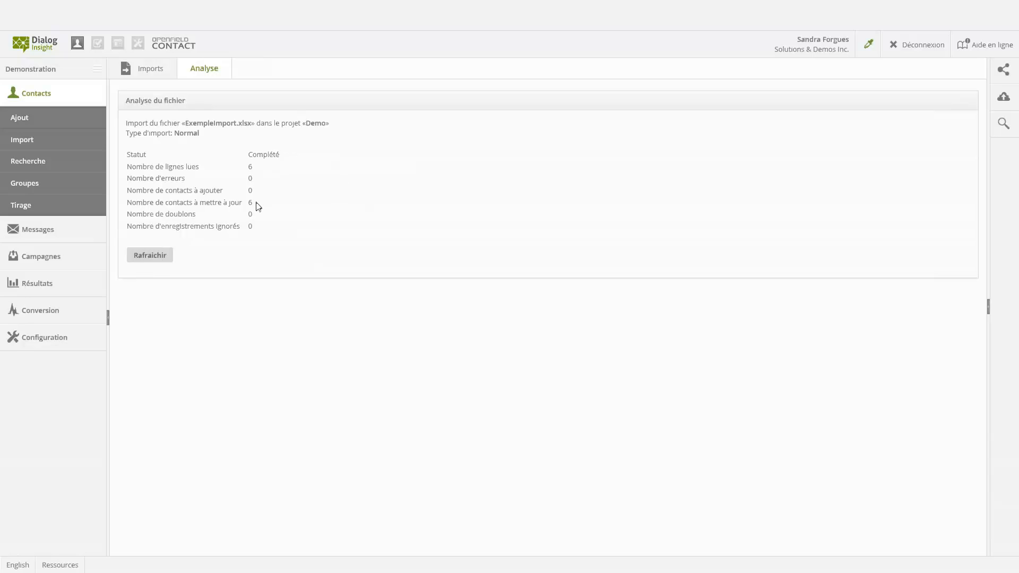
click(161, 259)
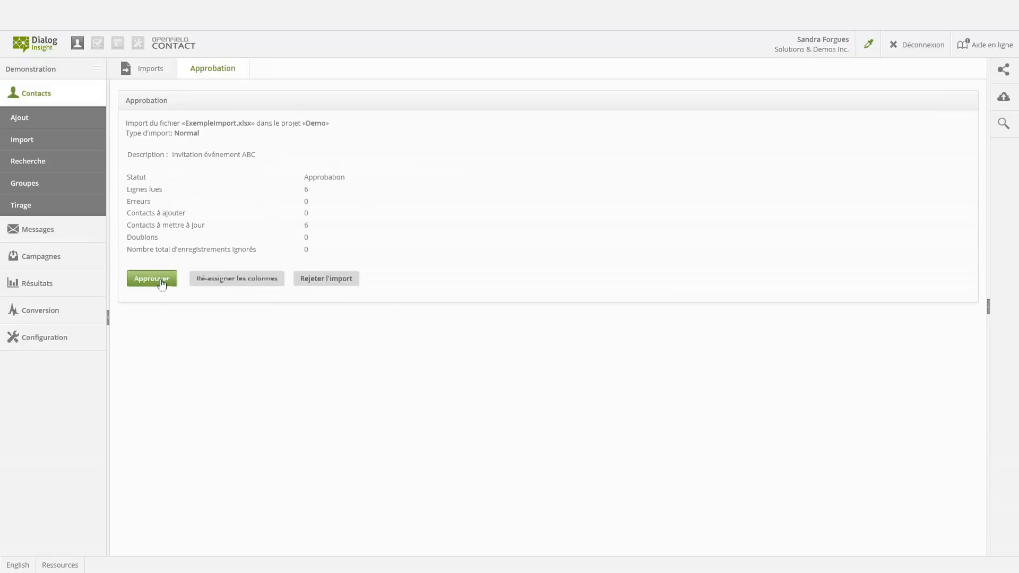
click(162, 279)
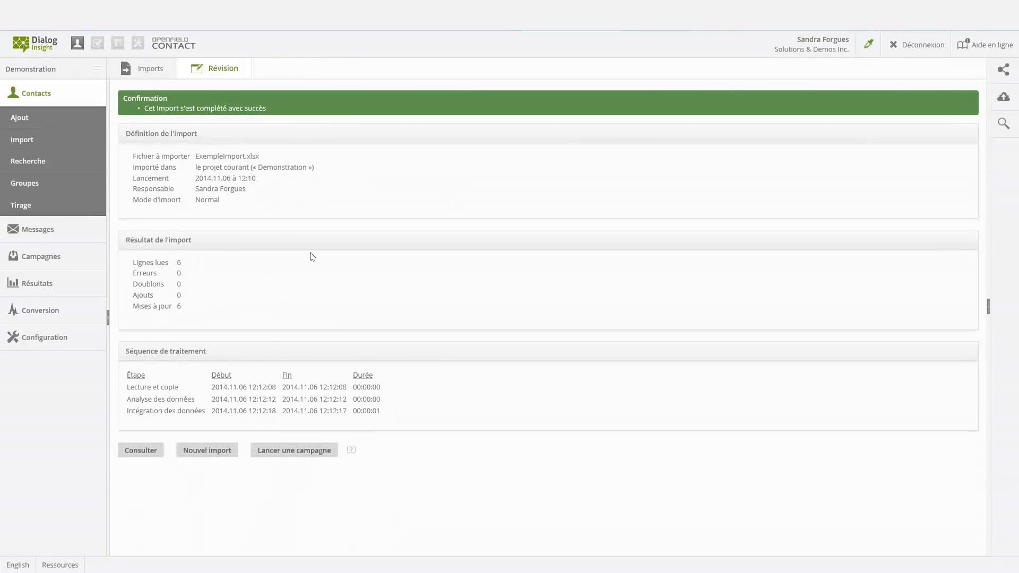
Create a contact group named "Invitation Événement" in both French and English
click(46, 187)
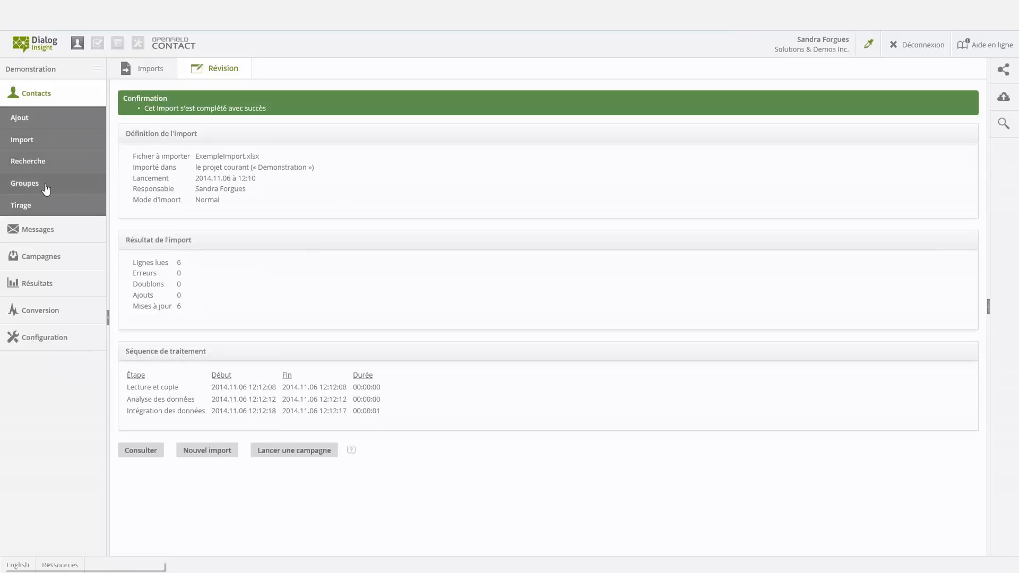
click(186, 185)
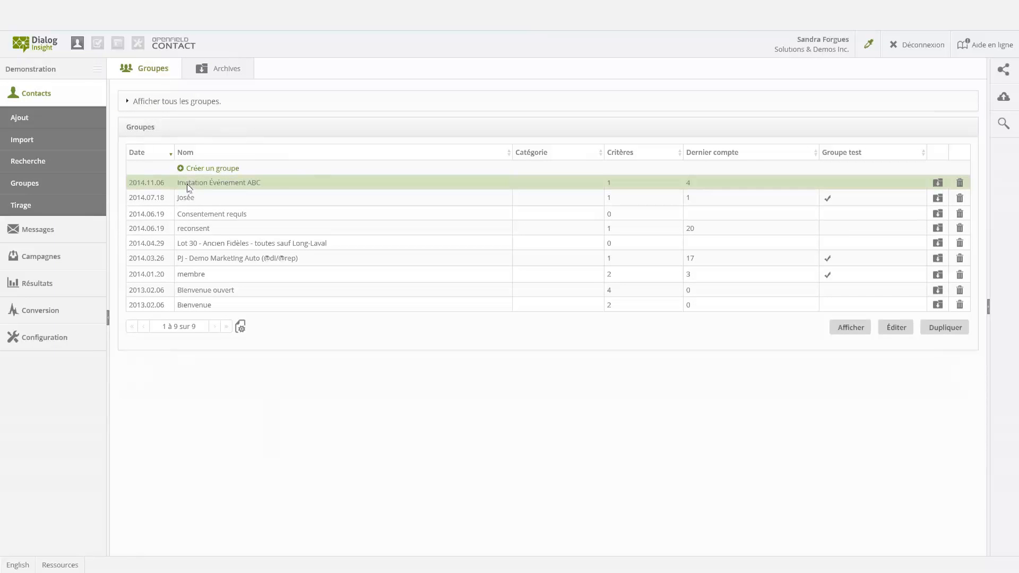
click(242, 185)
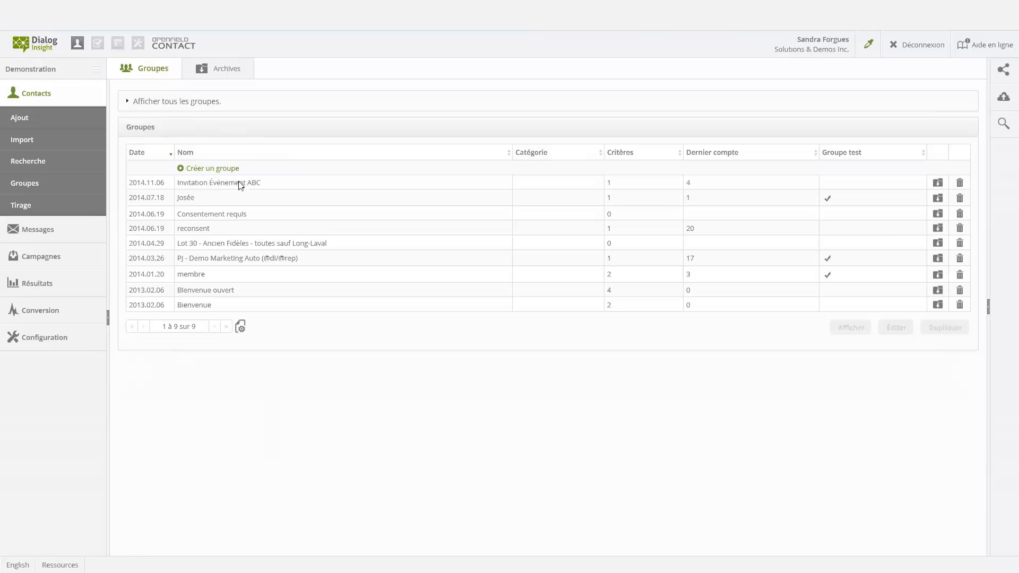
click(208, 167)
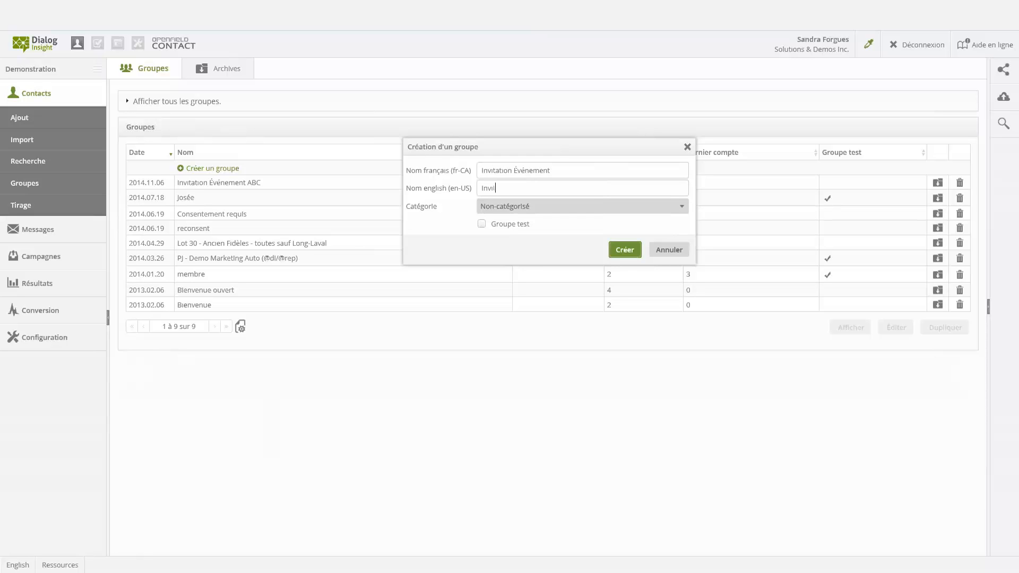
text(Événement)
click(625, 249)
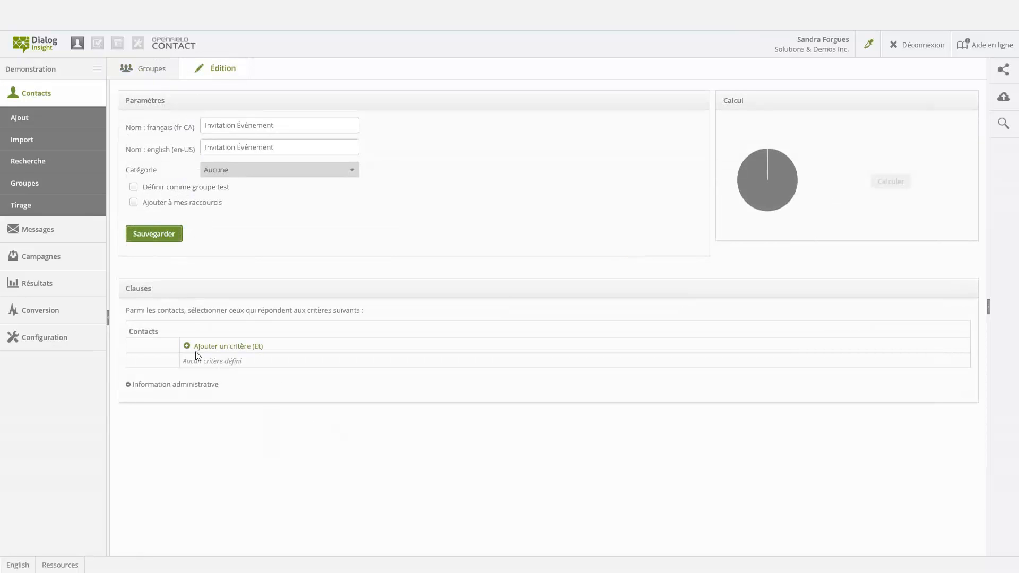
Add a contact profile criterion to the group where the Segment field equals the fixed value "Invitation Événement ABC"
click(206, 353)
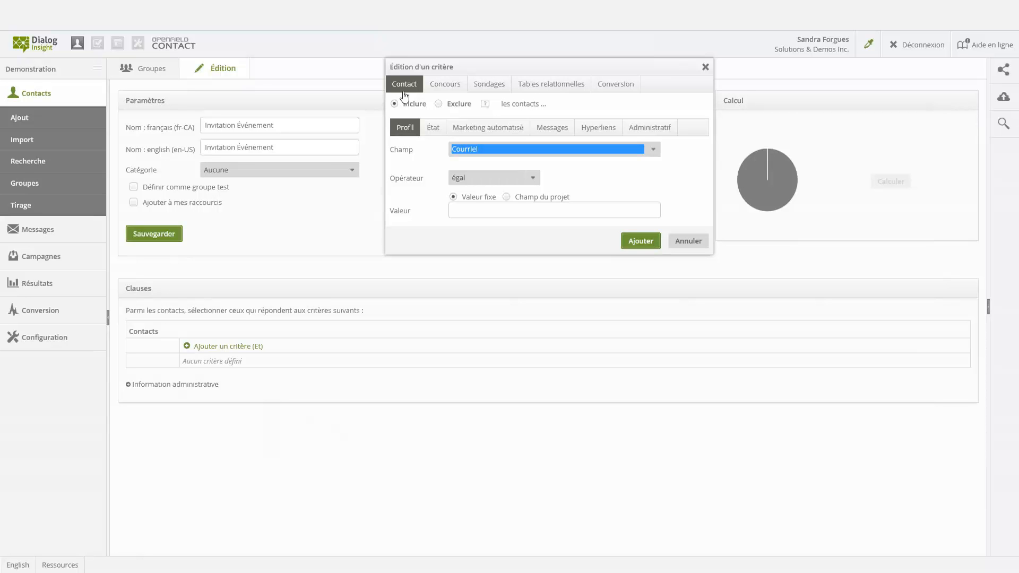
click(465, 210)
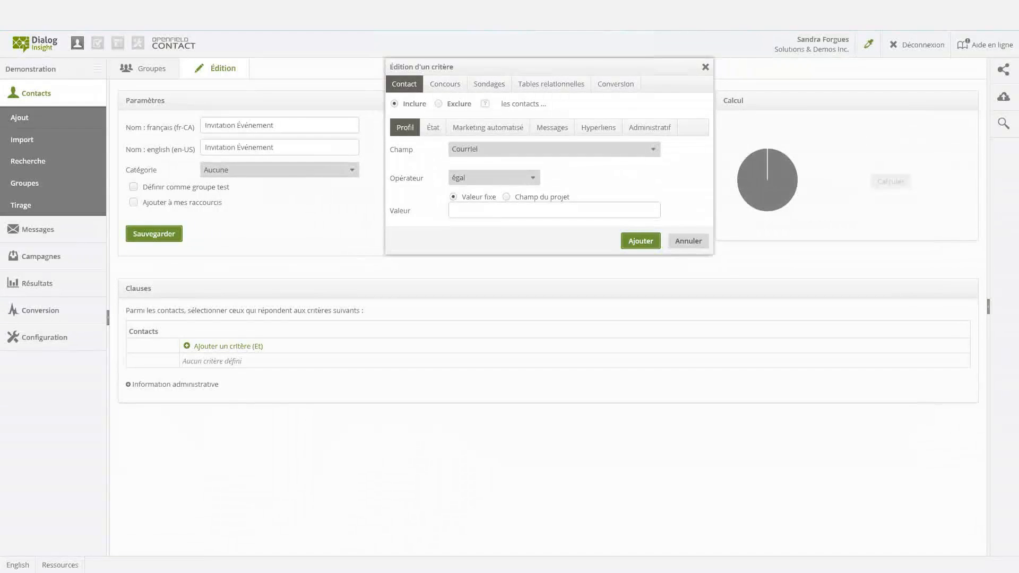
click(483, 150)
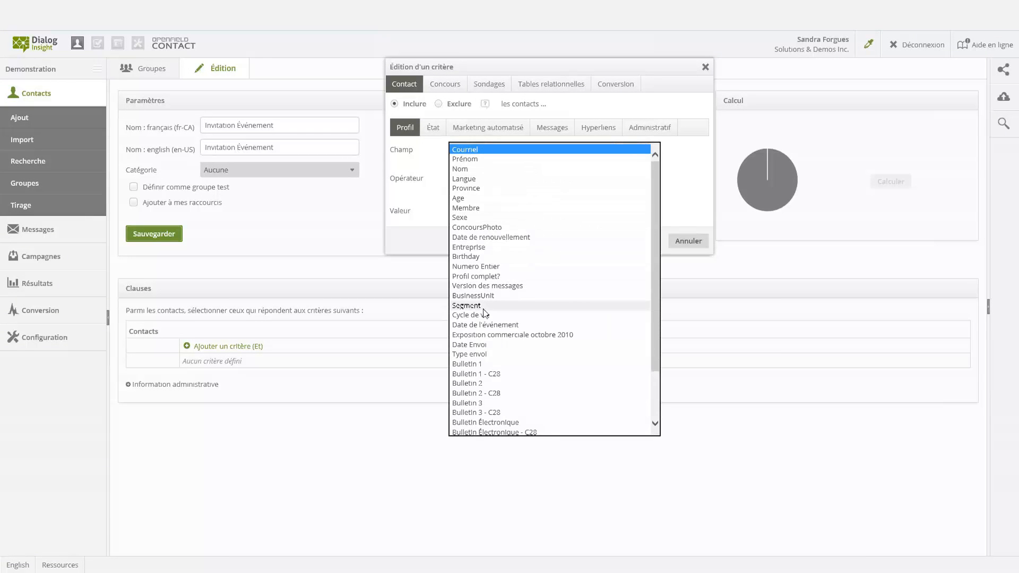
click(483, 307)
click(485, 179)
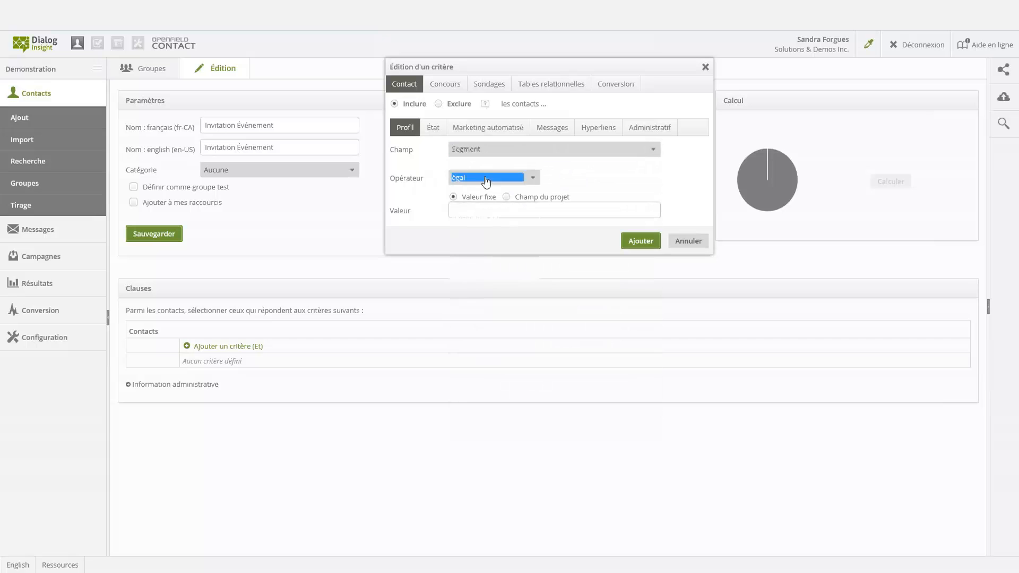
click(486, 180)
text(Invitation Événement ABC)
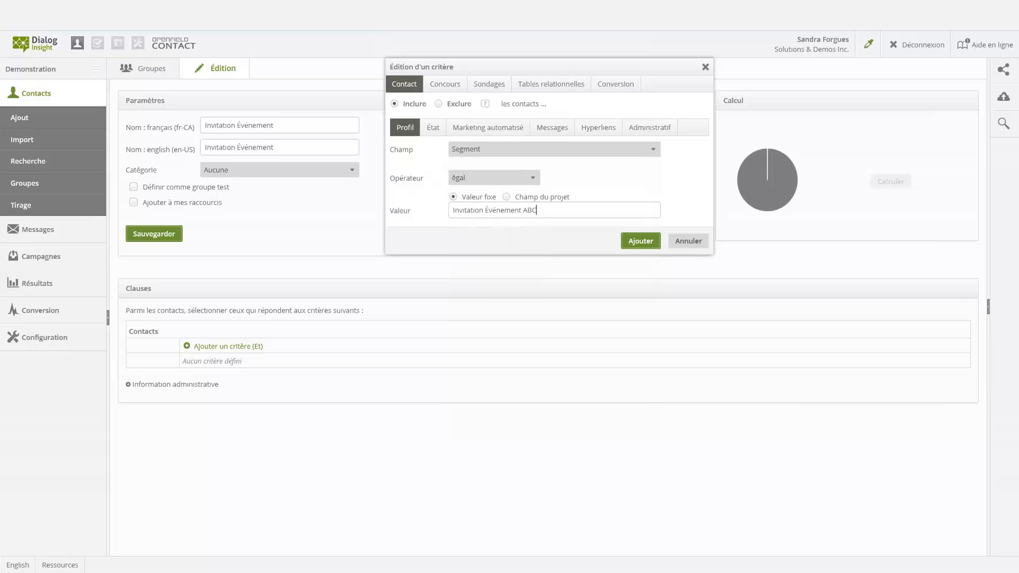
click(641, 241)
Review the eligible contacts in the group's calculation and the value used in the Segment criterion
drag(926, 171, 853, 171)
click(923, 174)
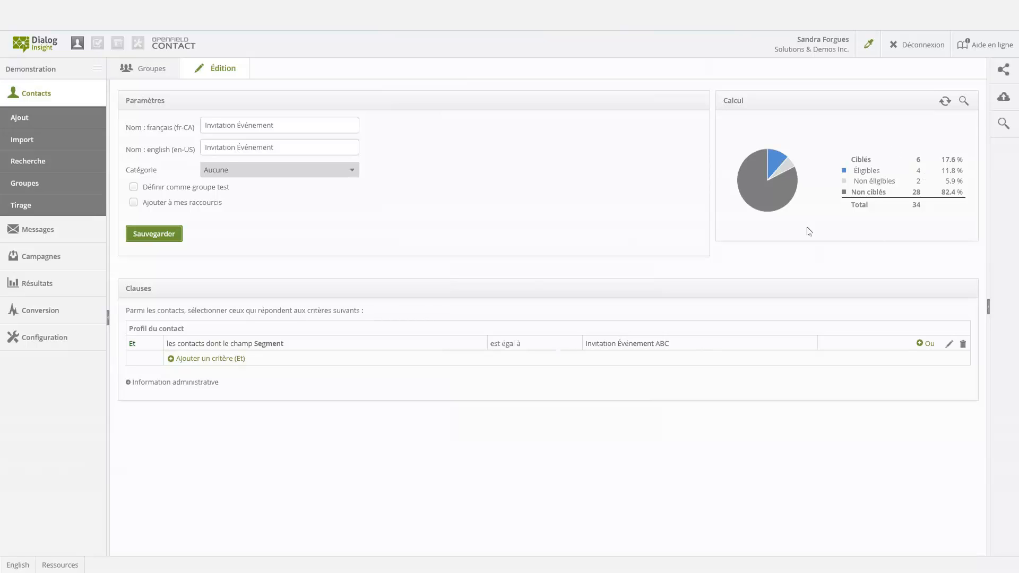
drag(677, 344, 592, 348)
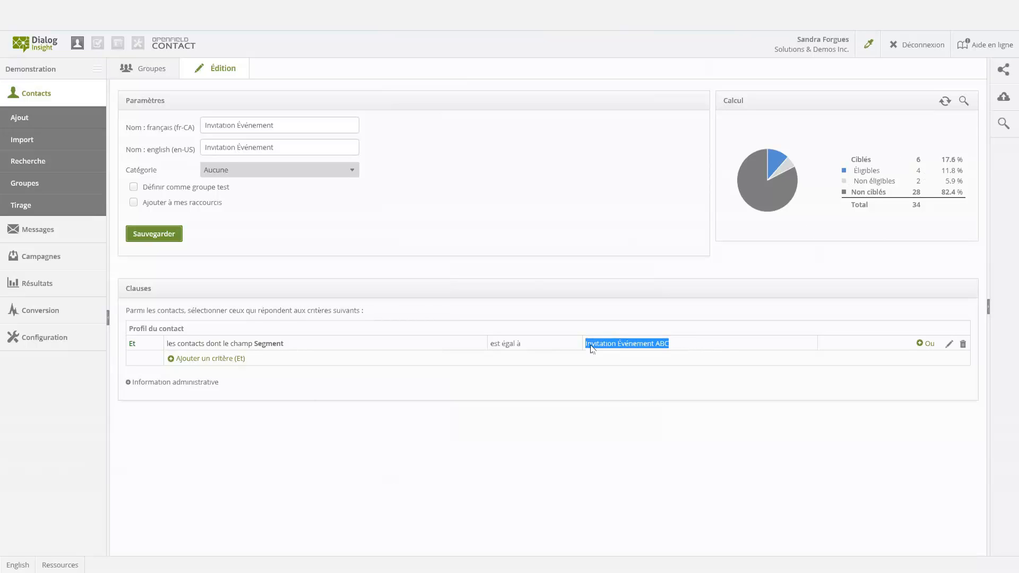
click(706, 354)
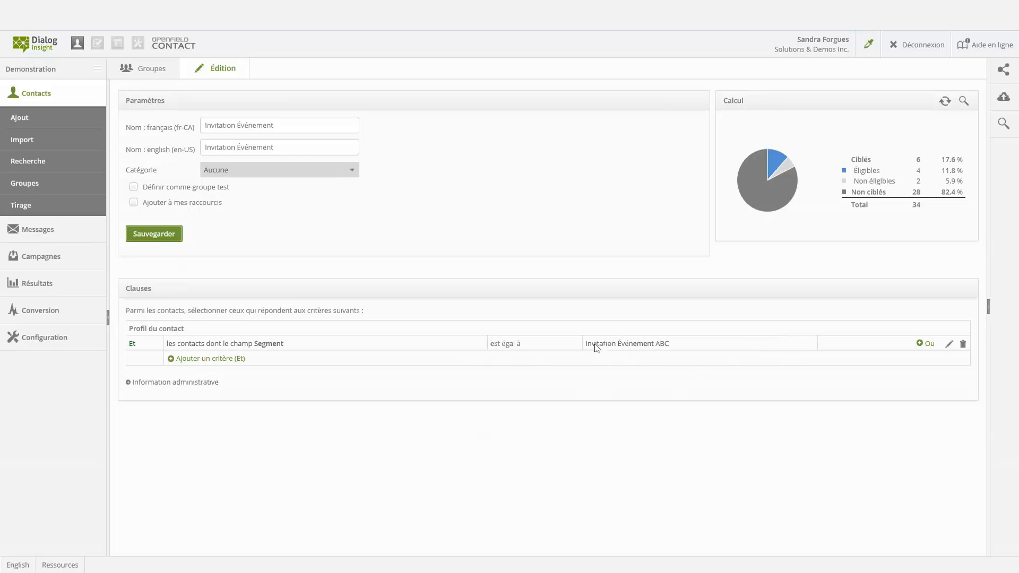
Delete the Segment criterion from the group's clauses
drag(292, 346, 255, 346)
click(963, 344)
click(524, 334)
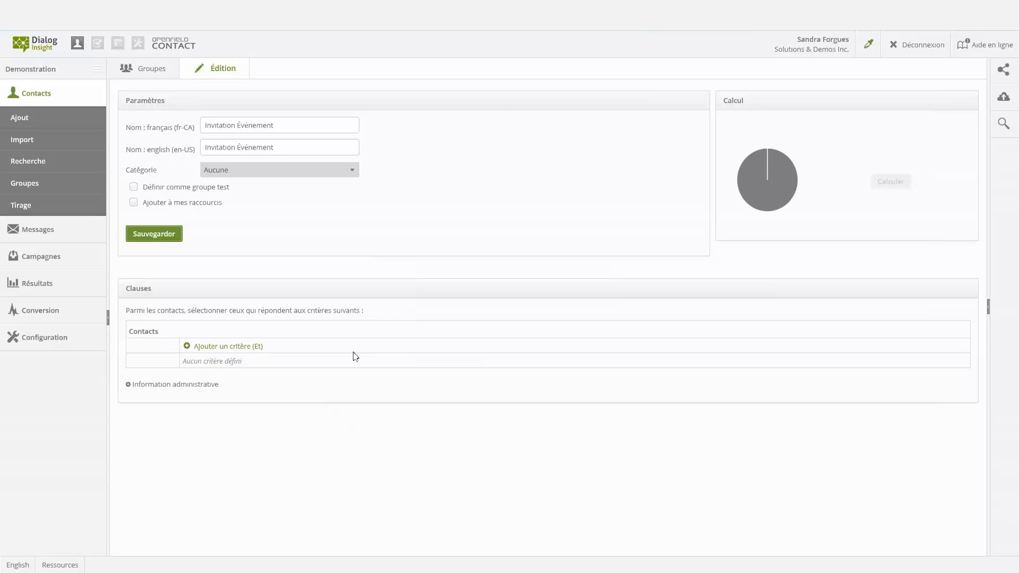
Start an administrative contact criterion that includes contacts with the Création or Modification event and Import as the source
click(218, 347)
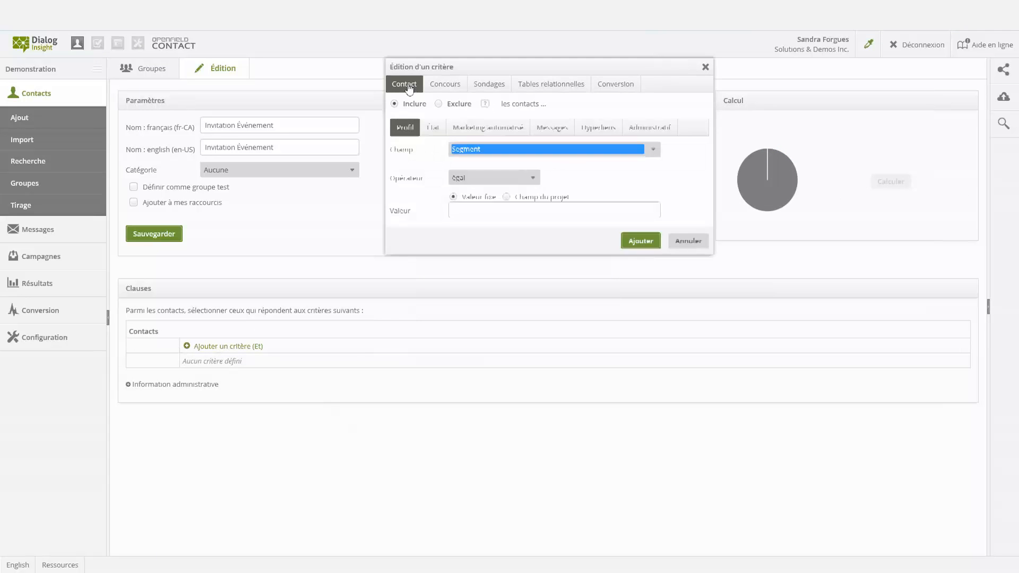
click(655, 132)
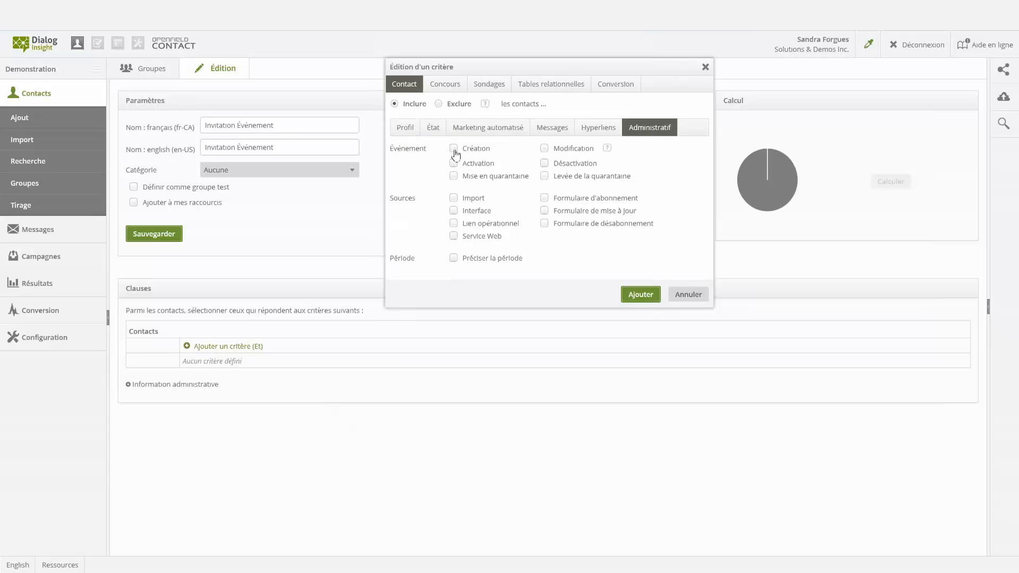
click(454, 149)
click(544, 149)
Specify a date-only period equal to 2014.11.06, add the criterion to the group and check the eligible contacts
click(454, 258)
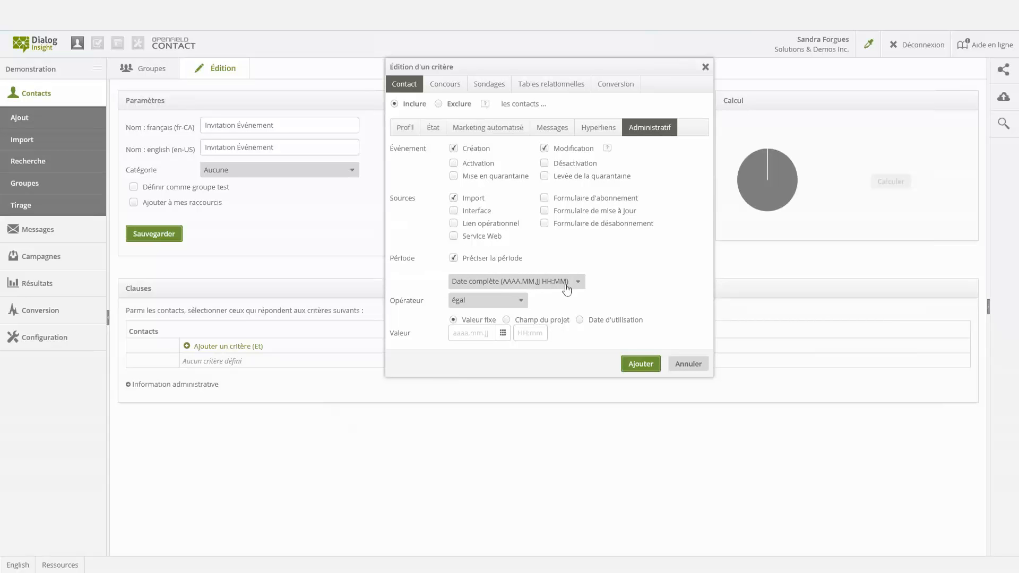
click(536, 287)
click(494, 292)
click(482, 306)
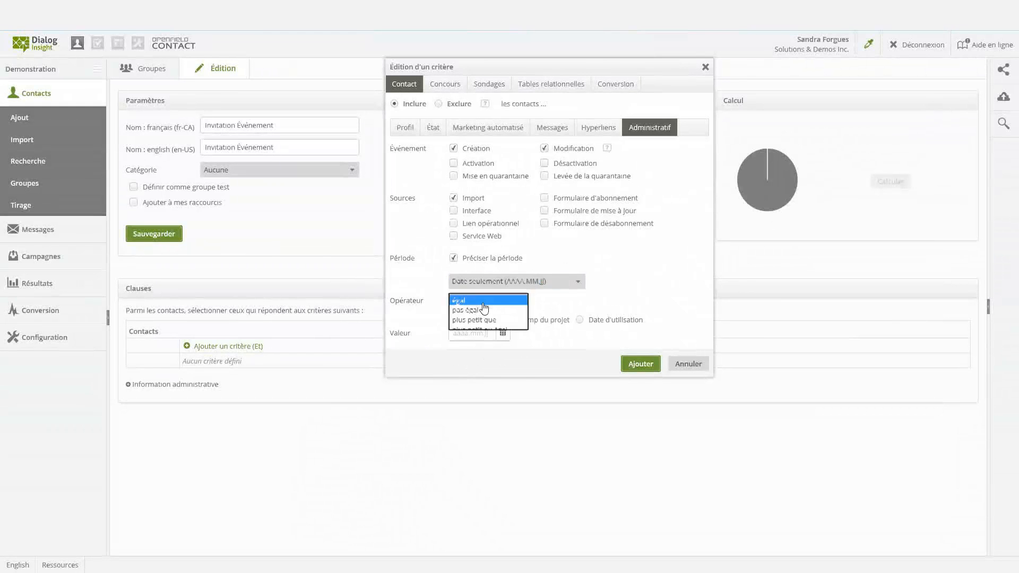
click(559, 307)
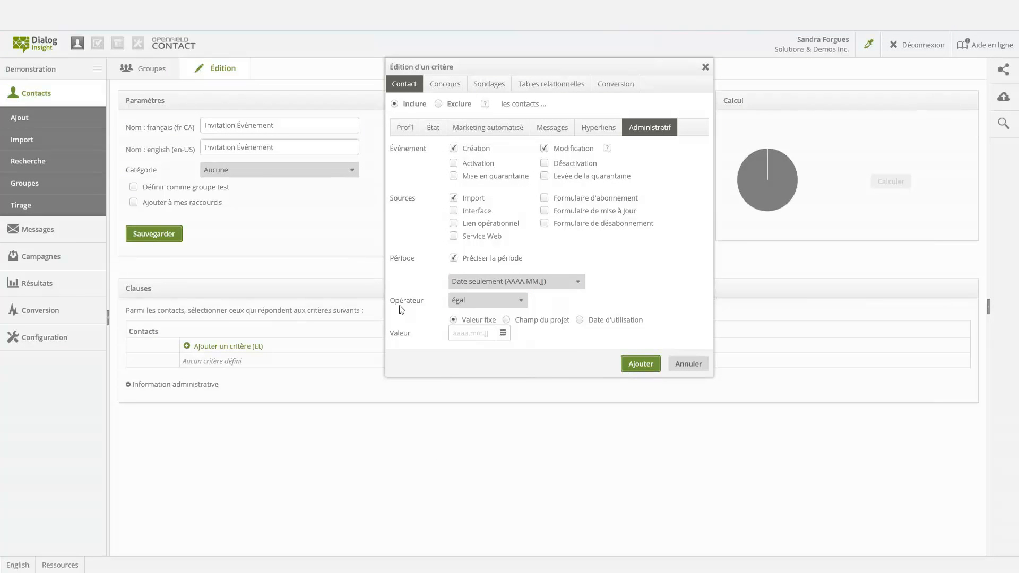
click(499, 334)
click(501, 333)
click(540, 401)
click(632, 369)
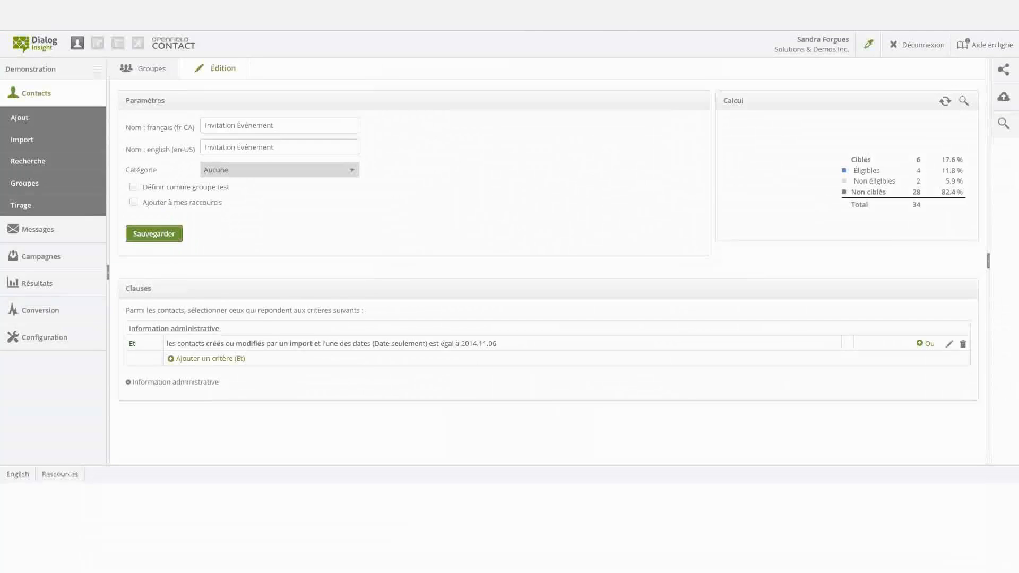
drag(922, 171, 856, 172)
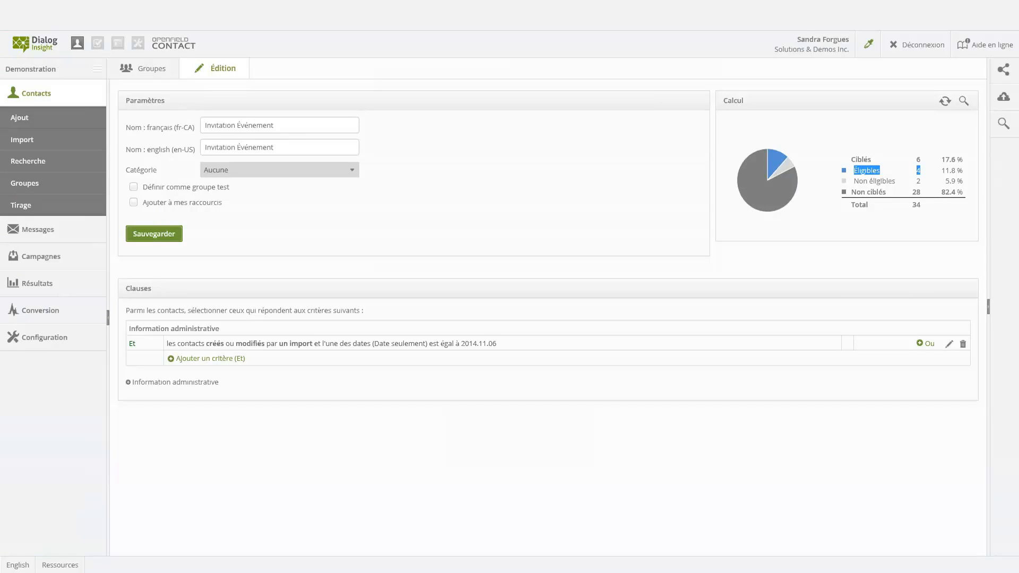
click(966, 168)
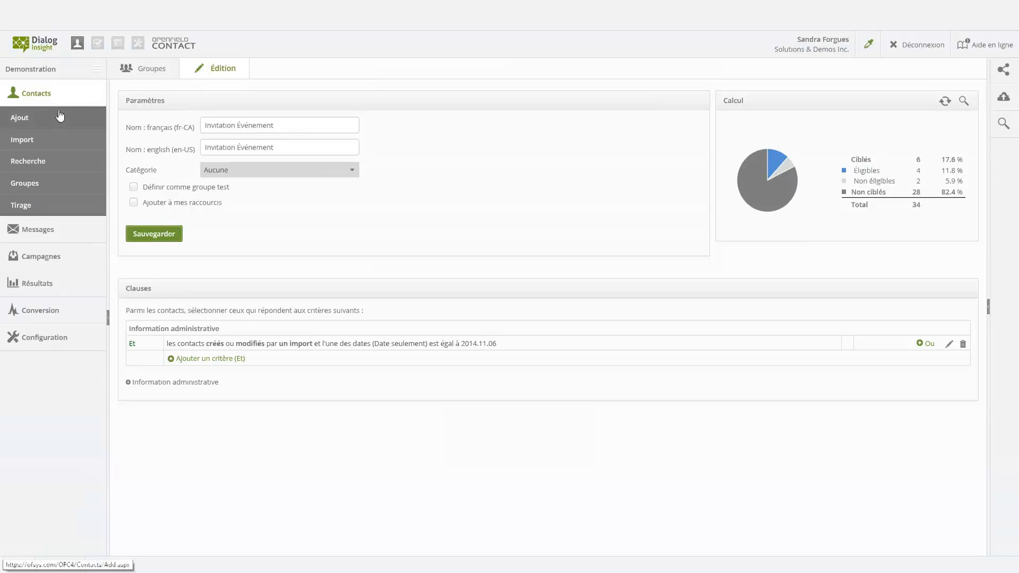
Open the in-progress message "Invitation Événement ABC" and go to its sending stage
mouse_move(50, 121)
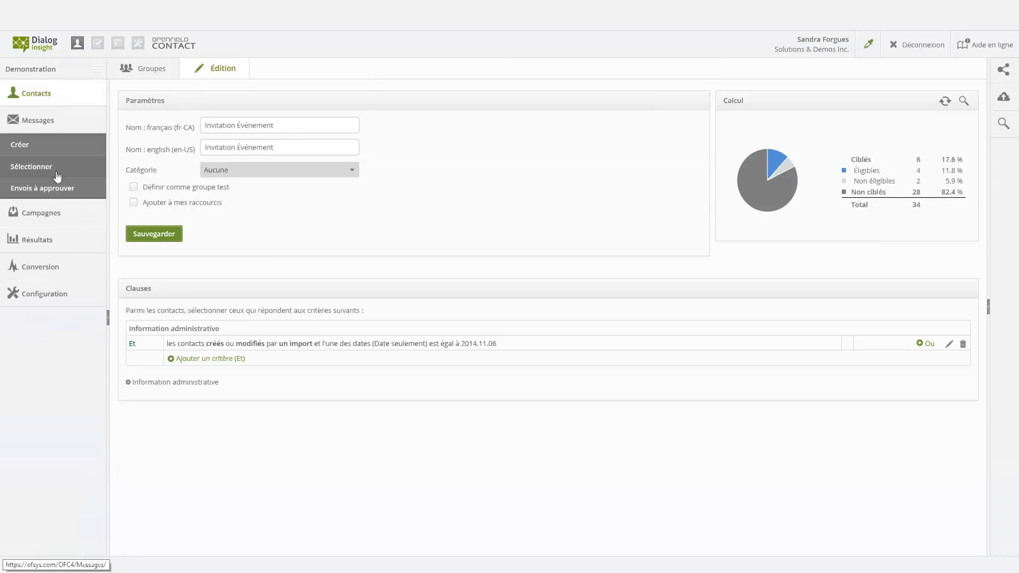
click(29, 167)
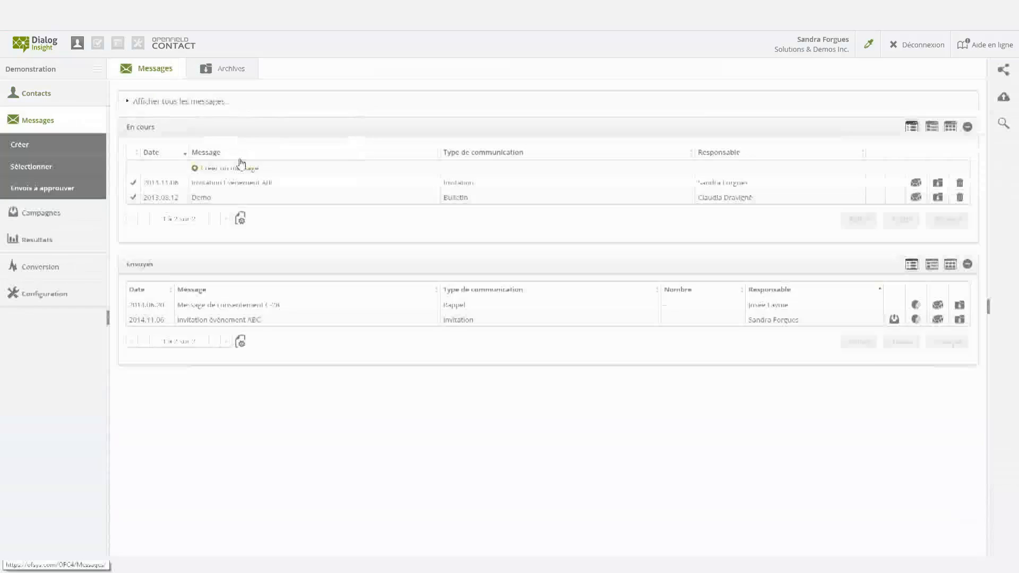
double_click(243, 182)
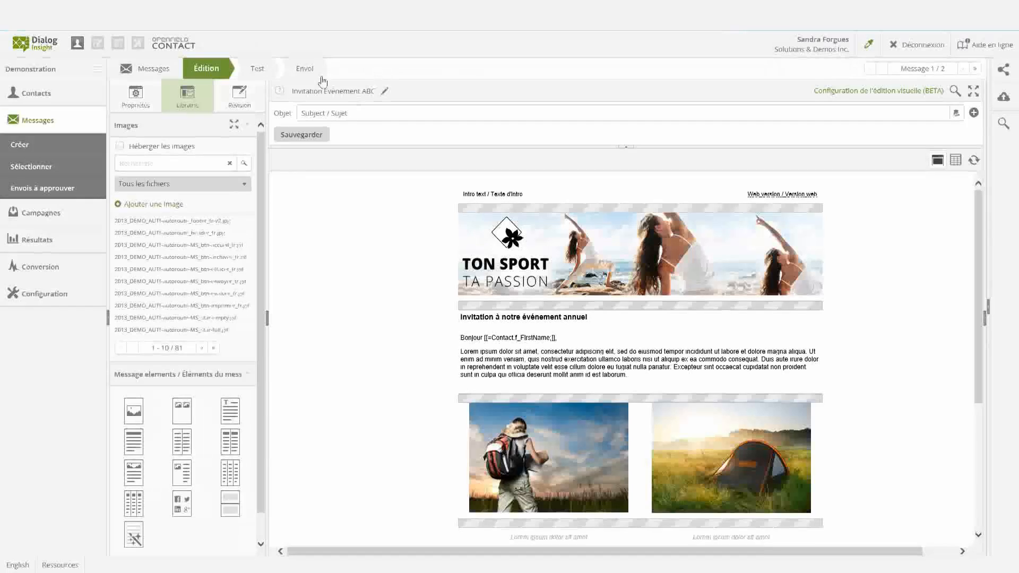
click(314, 71)
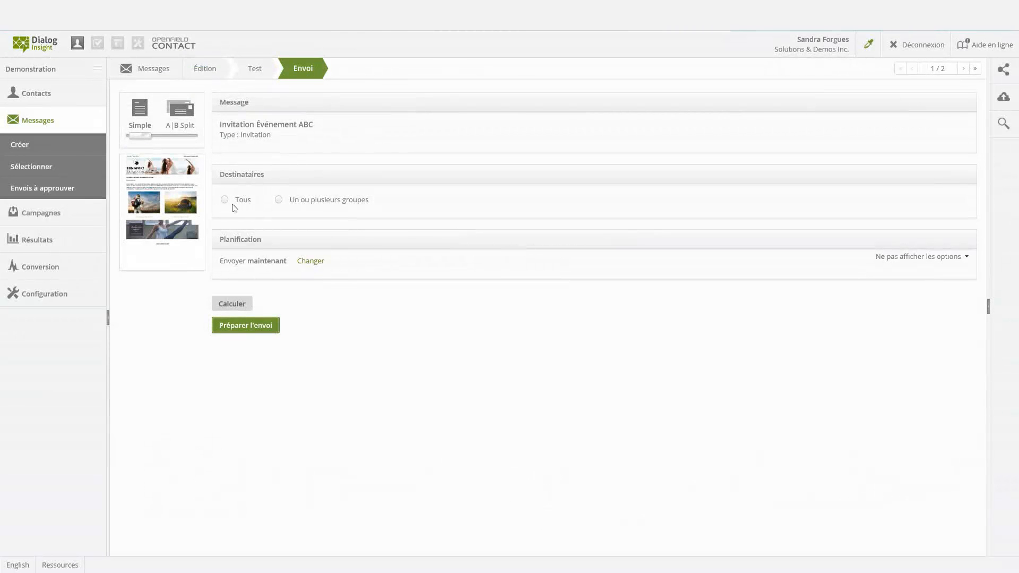
Select the "Invitation Événement" group as the message's recipients and calculate the number of targeted contacts
click(285, 204)
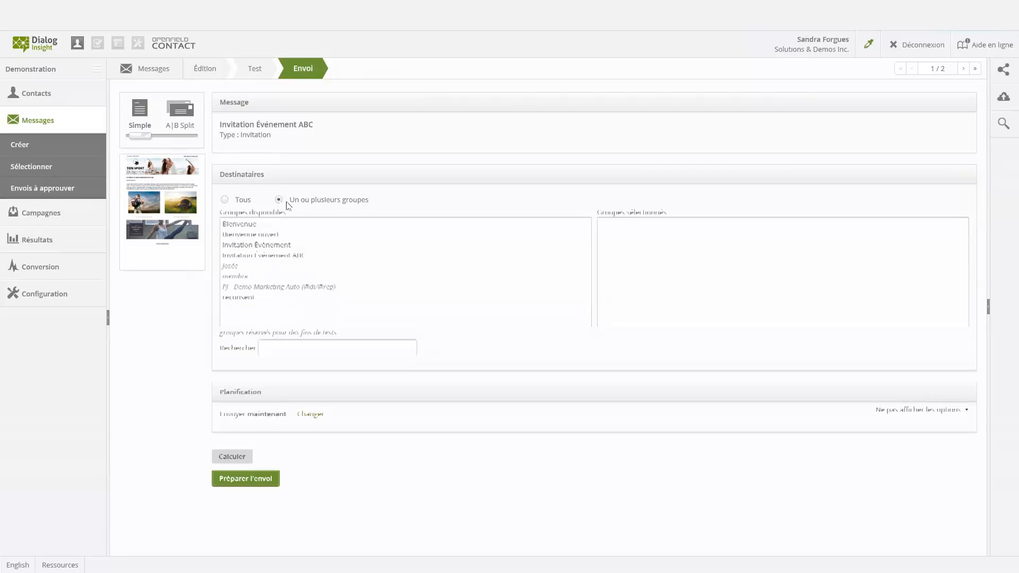
click(269, 258)
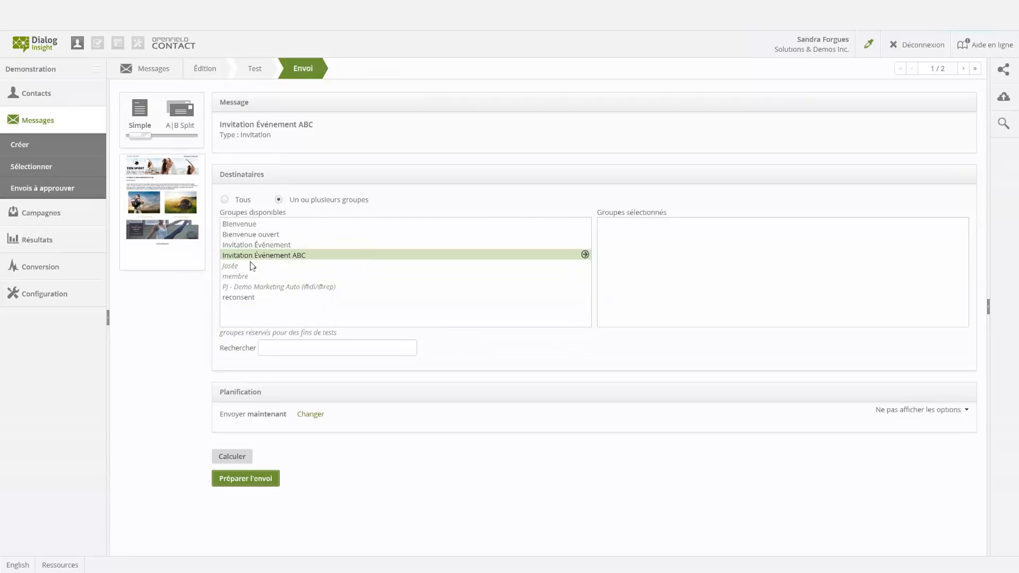
click(332, 244)
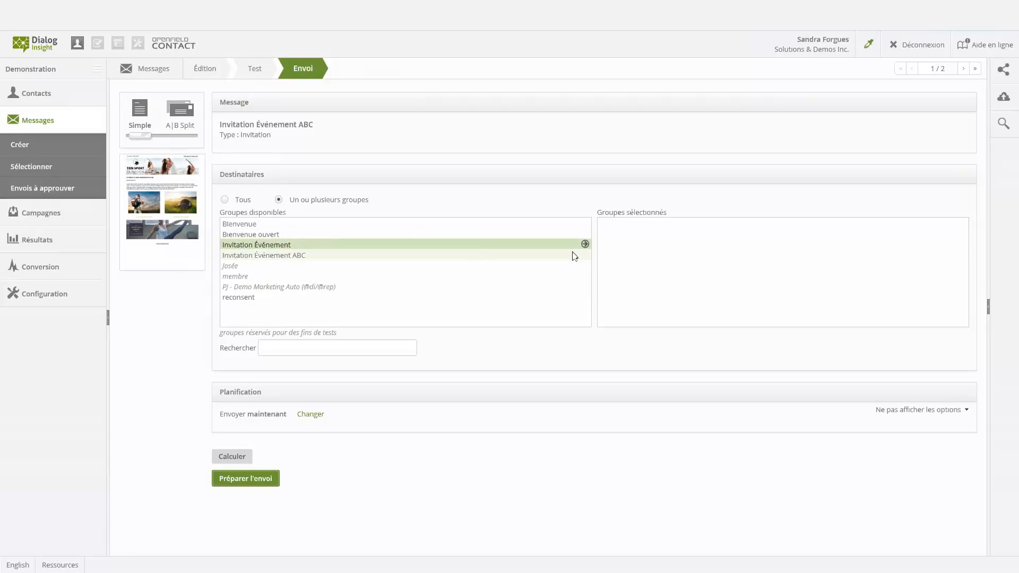
click(584, 244)
click(234, 457)
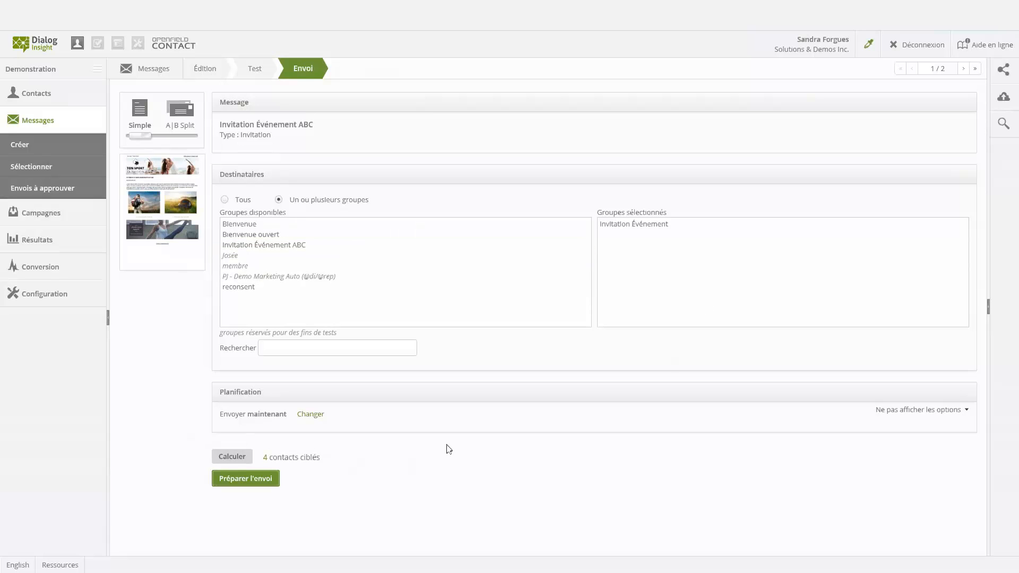
View the message's send date and time options and close them
click(312, 415)
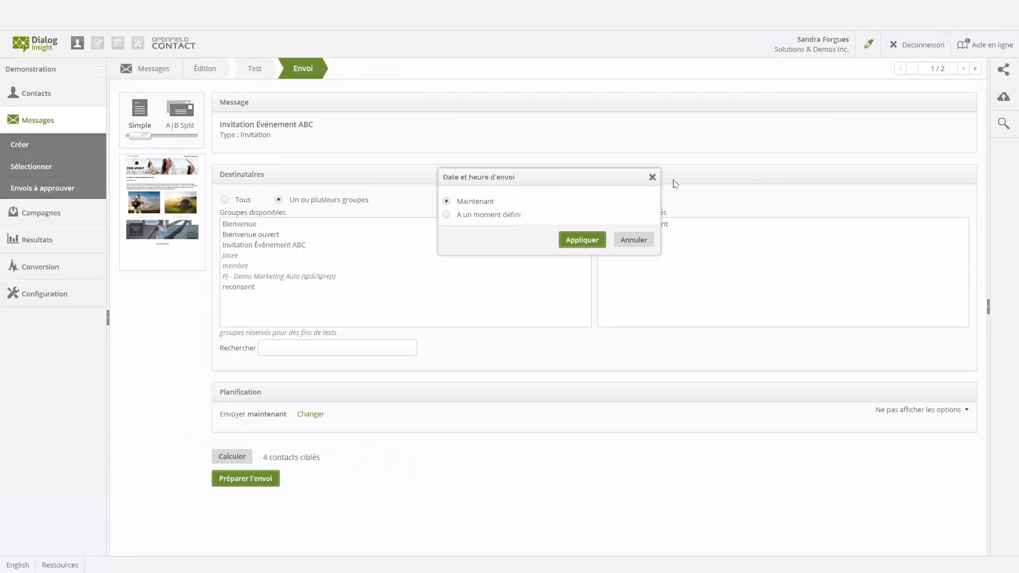
click(652, 179)
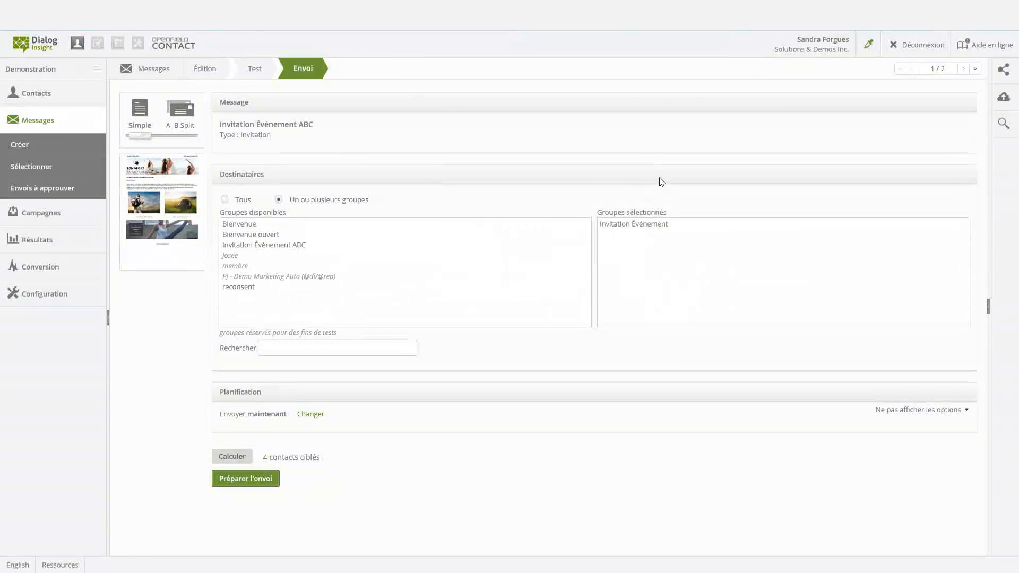